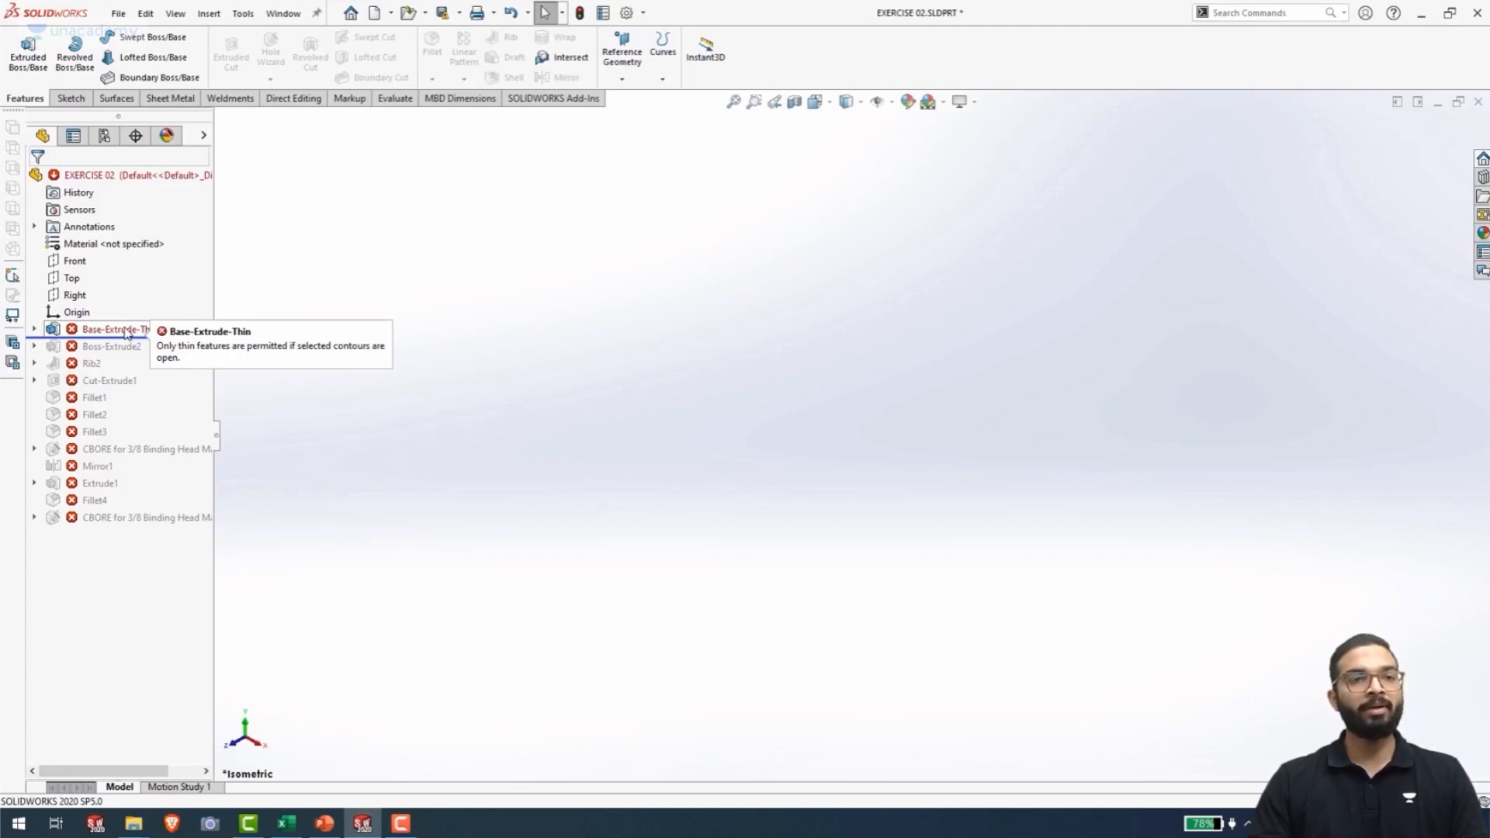
Open the sketch of the failed Base-Extrude-Thin feature for editing, facing the sketch plane
right_click(127, 330)
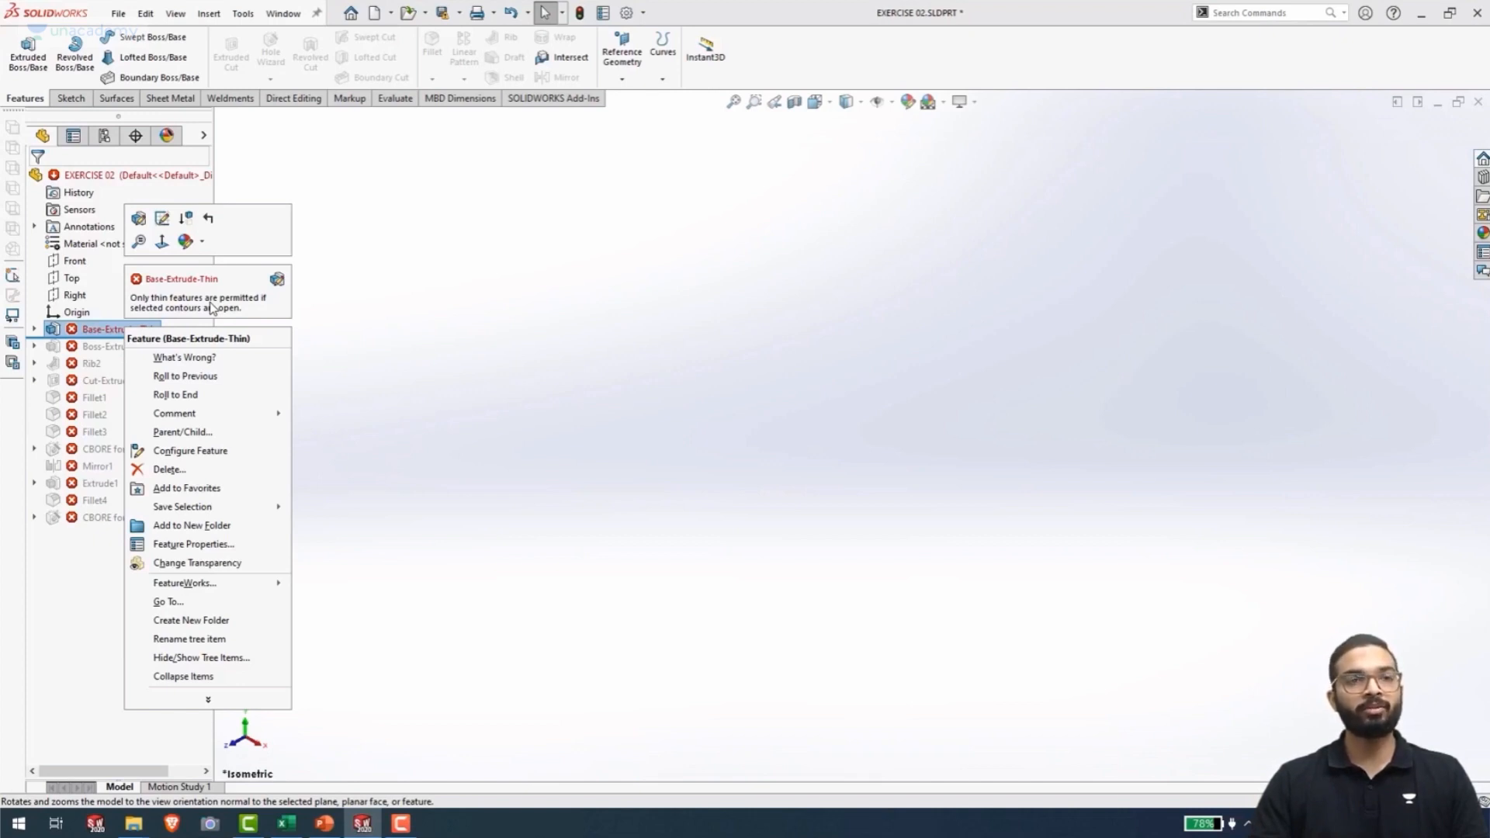
left_click(163, 221)
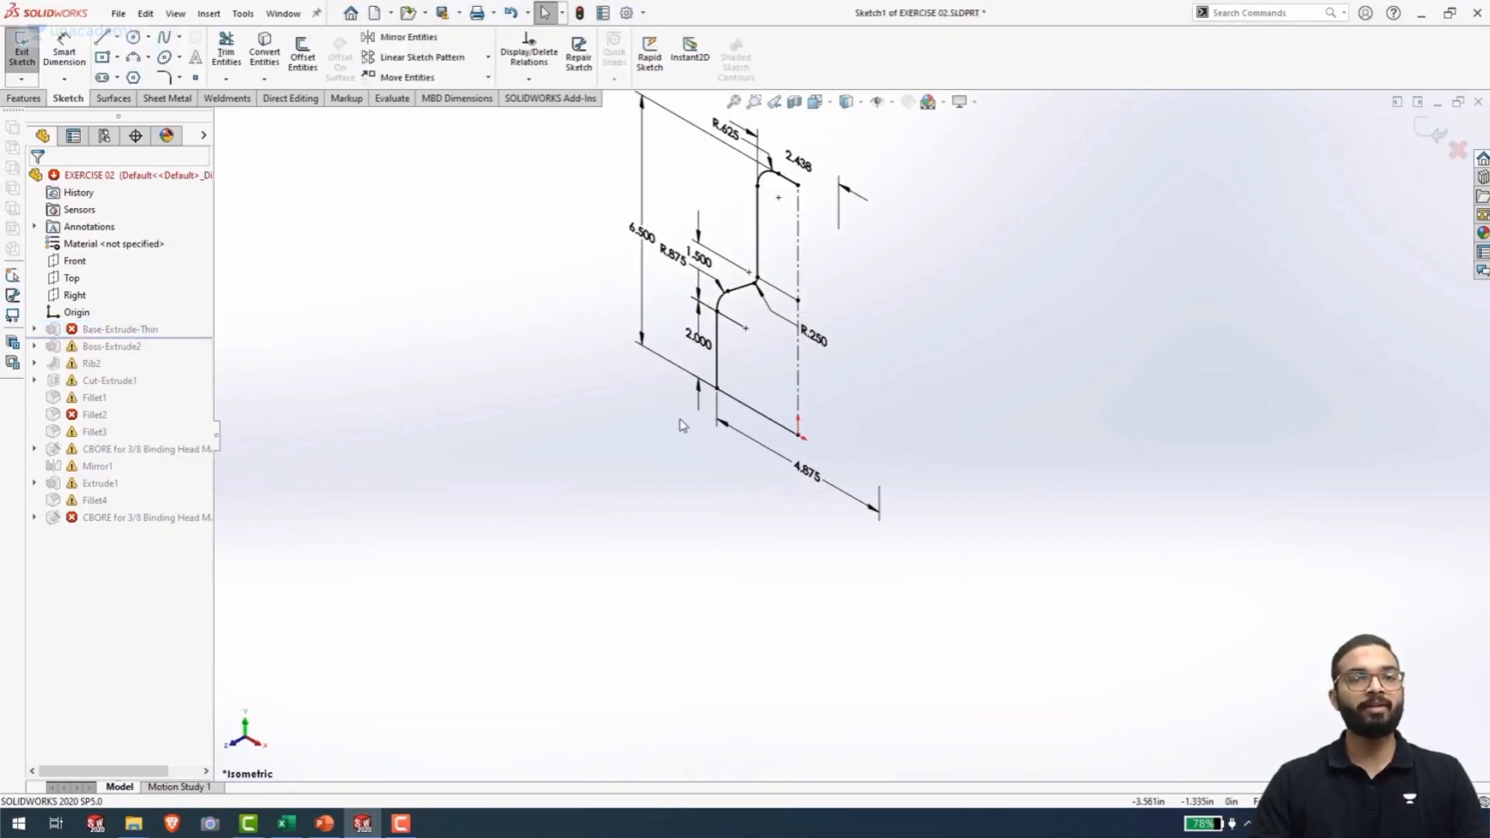
key("ctrl+8")
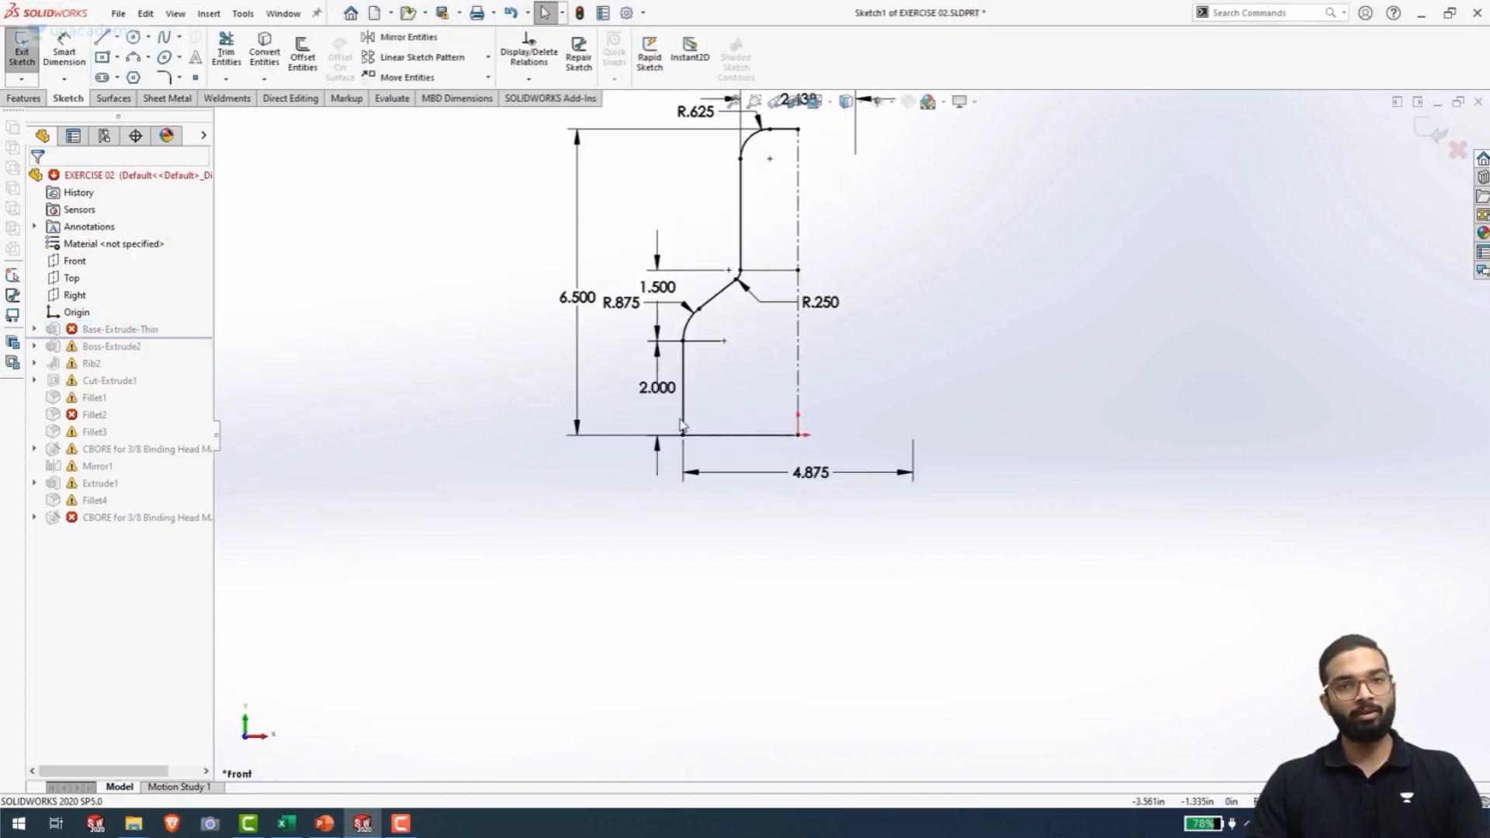
scroll(854, 432, "up", 3)
scroll(840, 271, "down", 3)
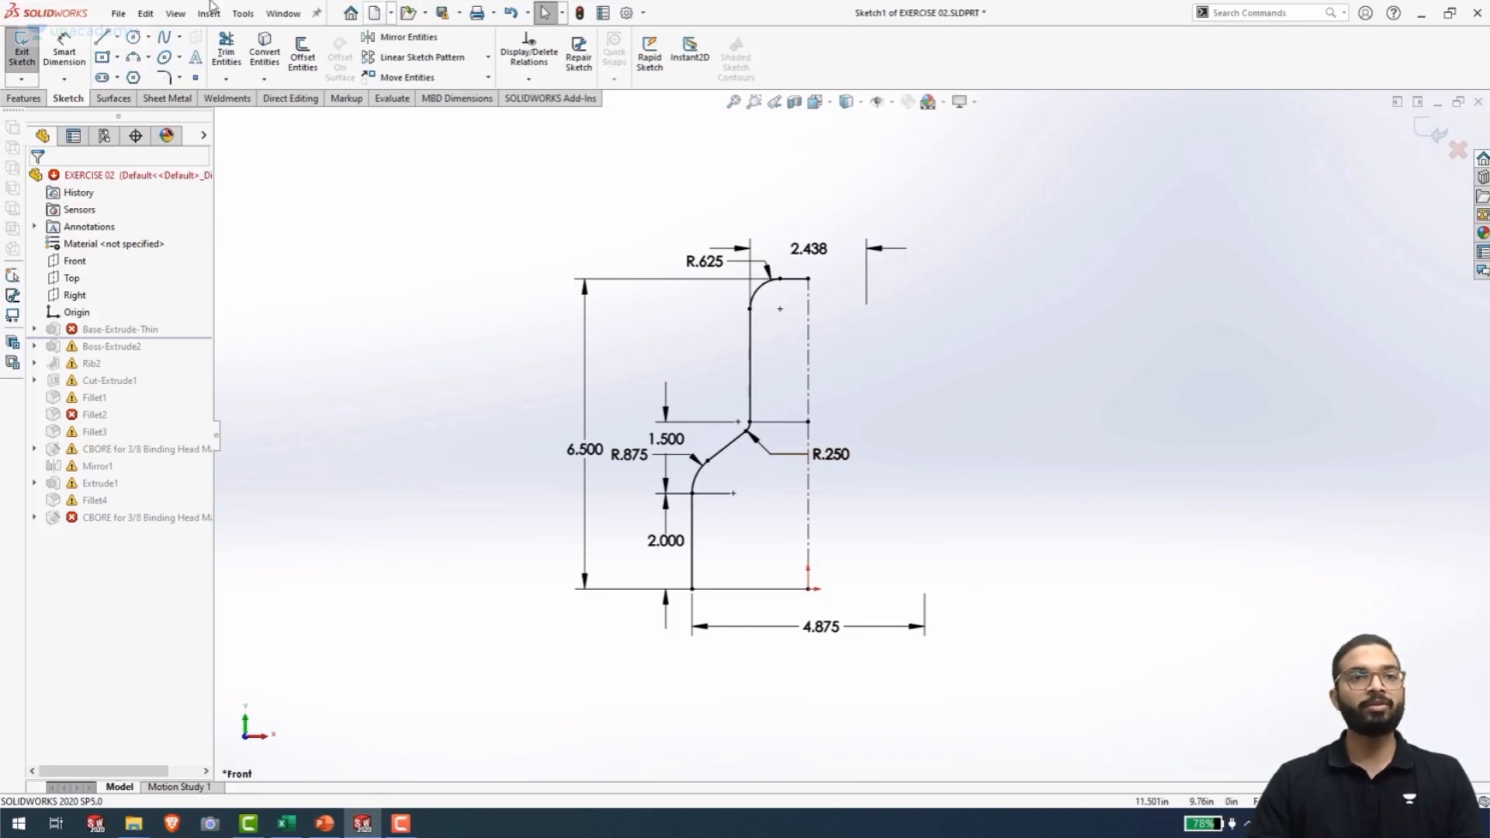
Check the sketch for Boss Extrude Thin feature usage and examine the flagged problem point with Repair Sketch
left_click(243, 14)
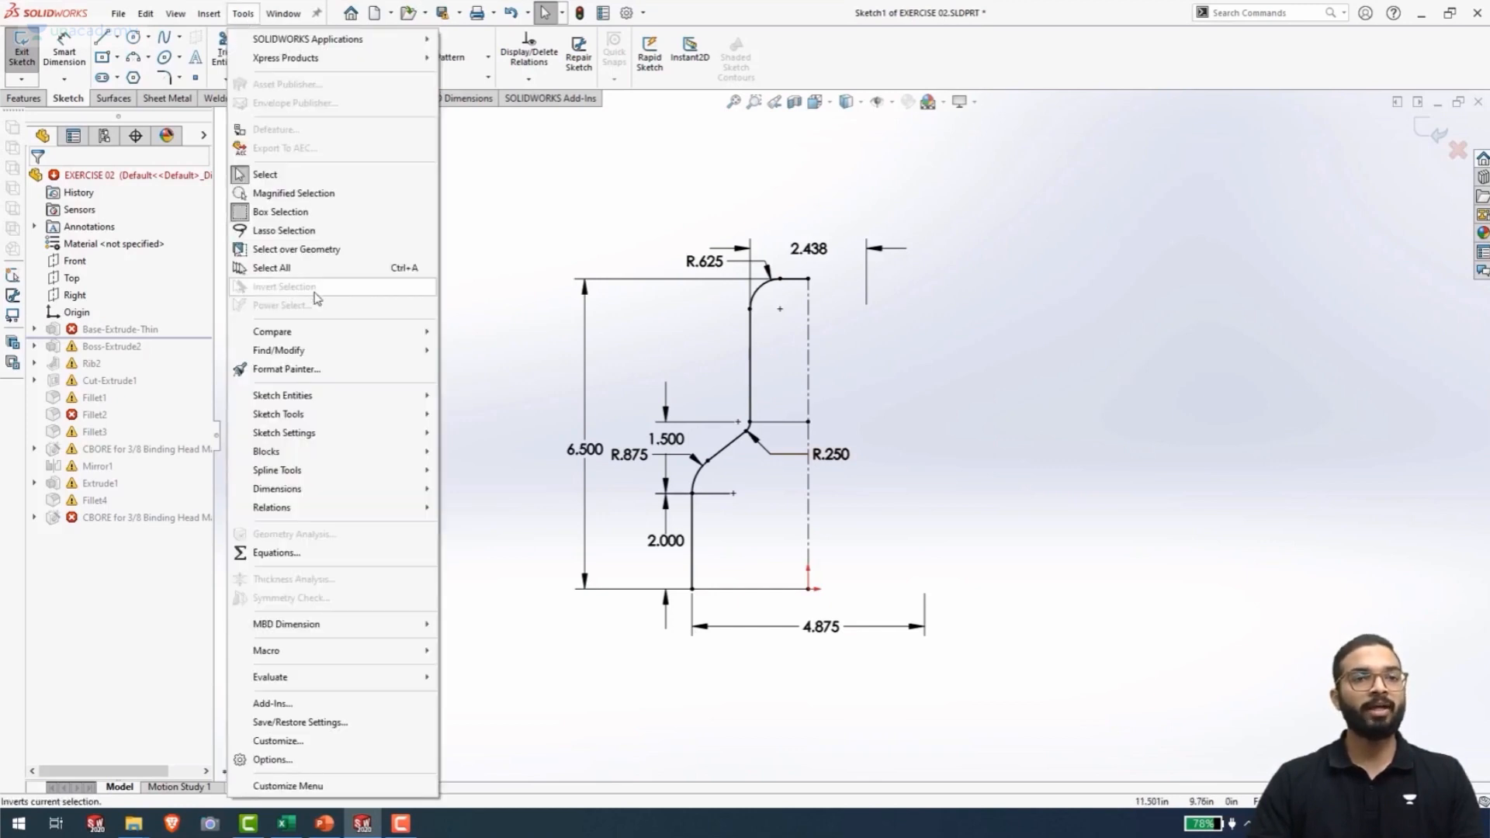
mouse_move(361, 414)
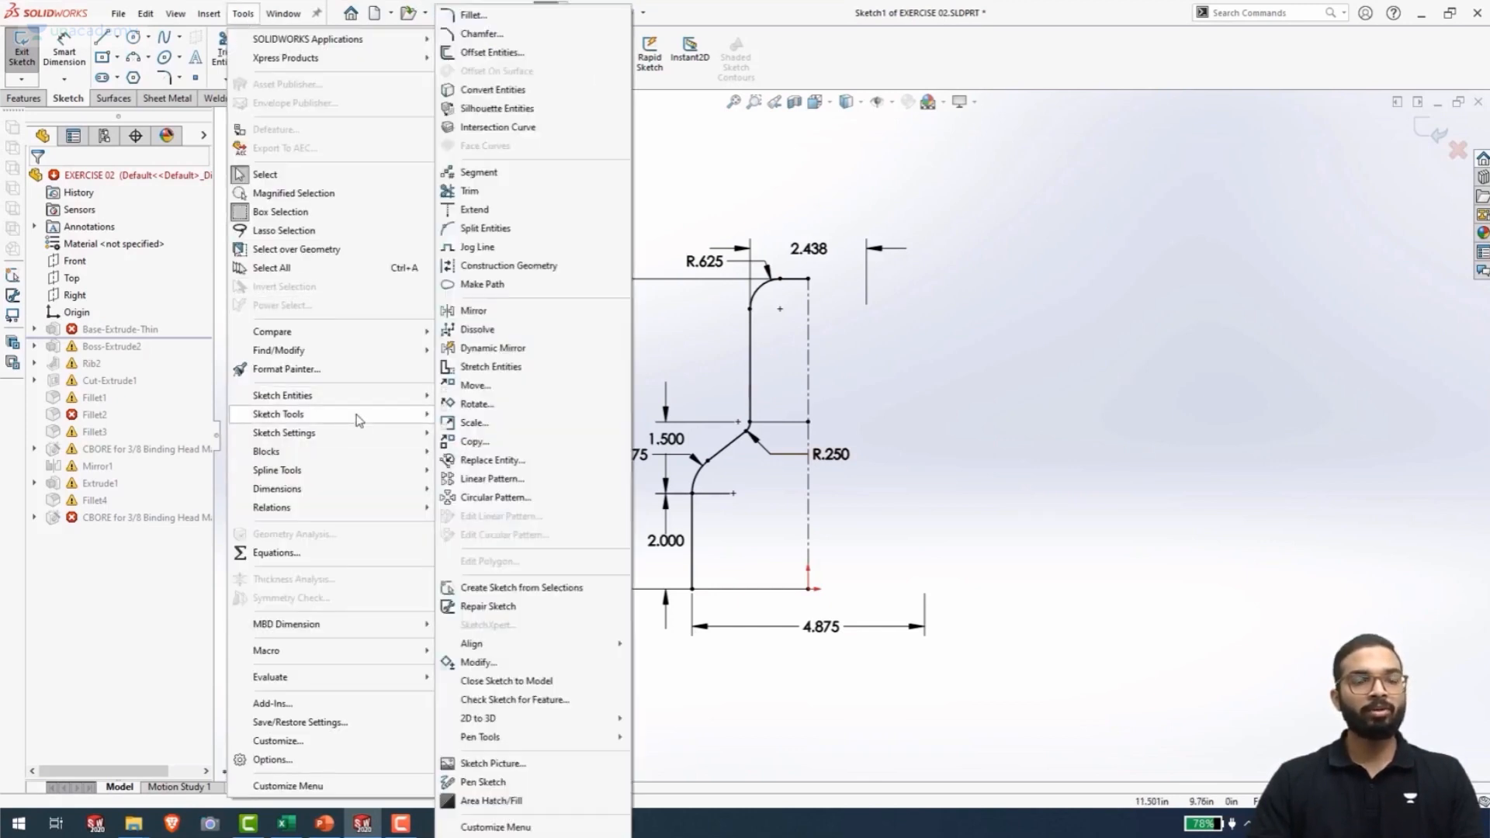
left_click(547, 700)
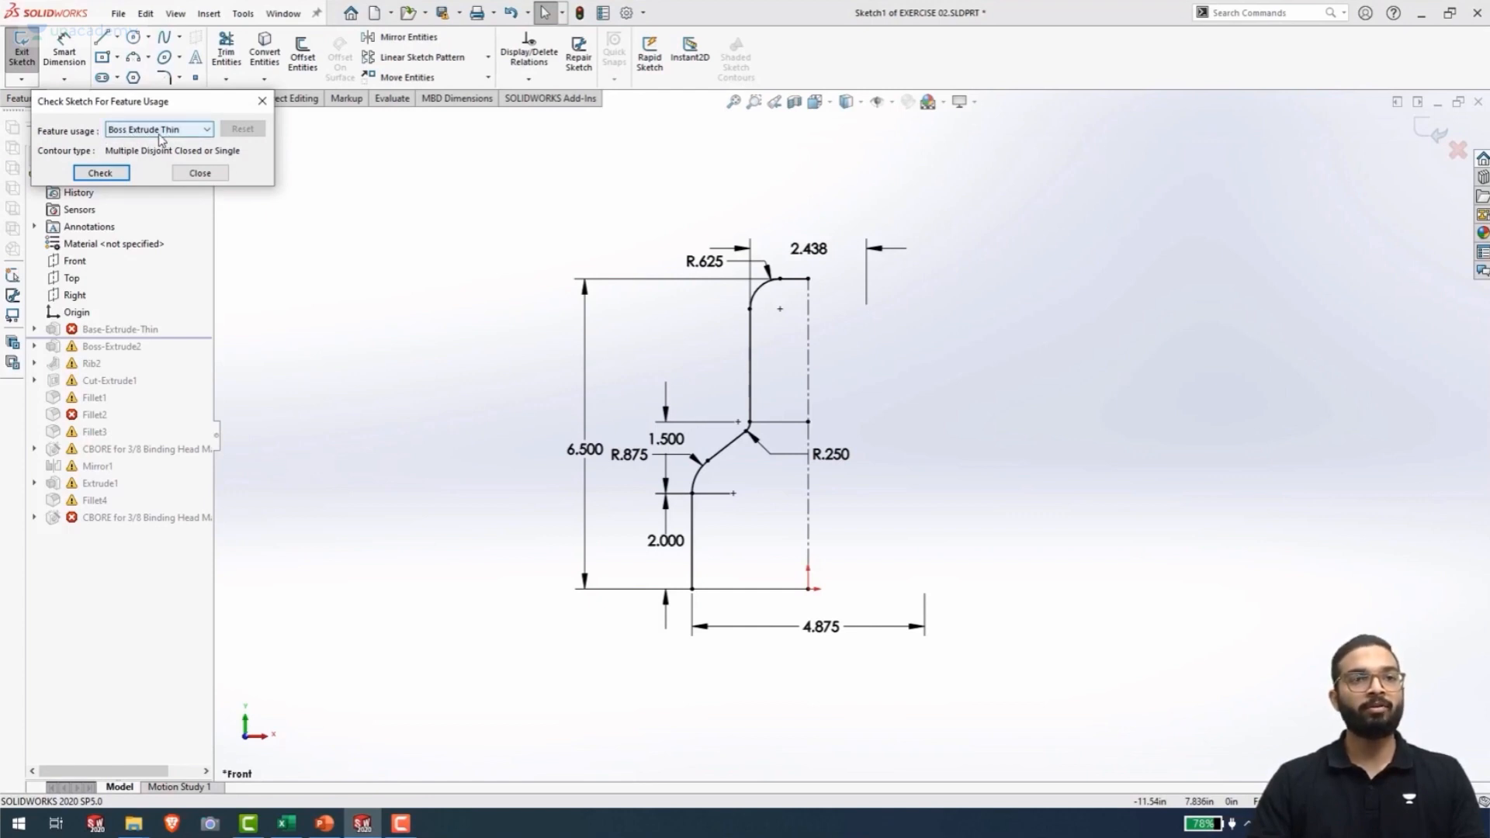
left_click(114, 175)
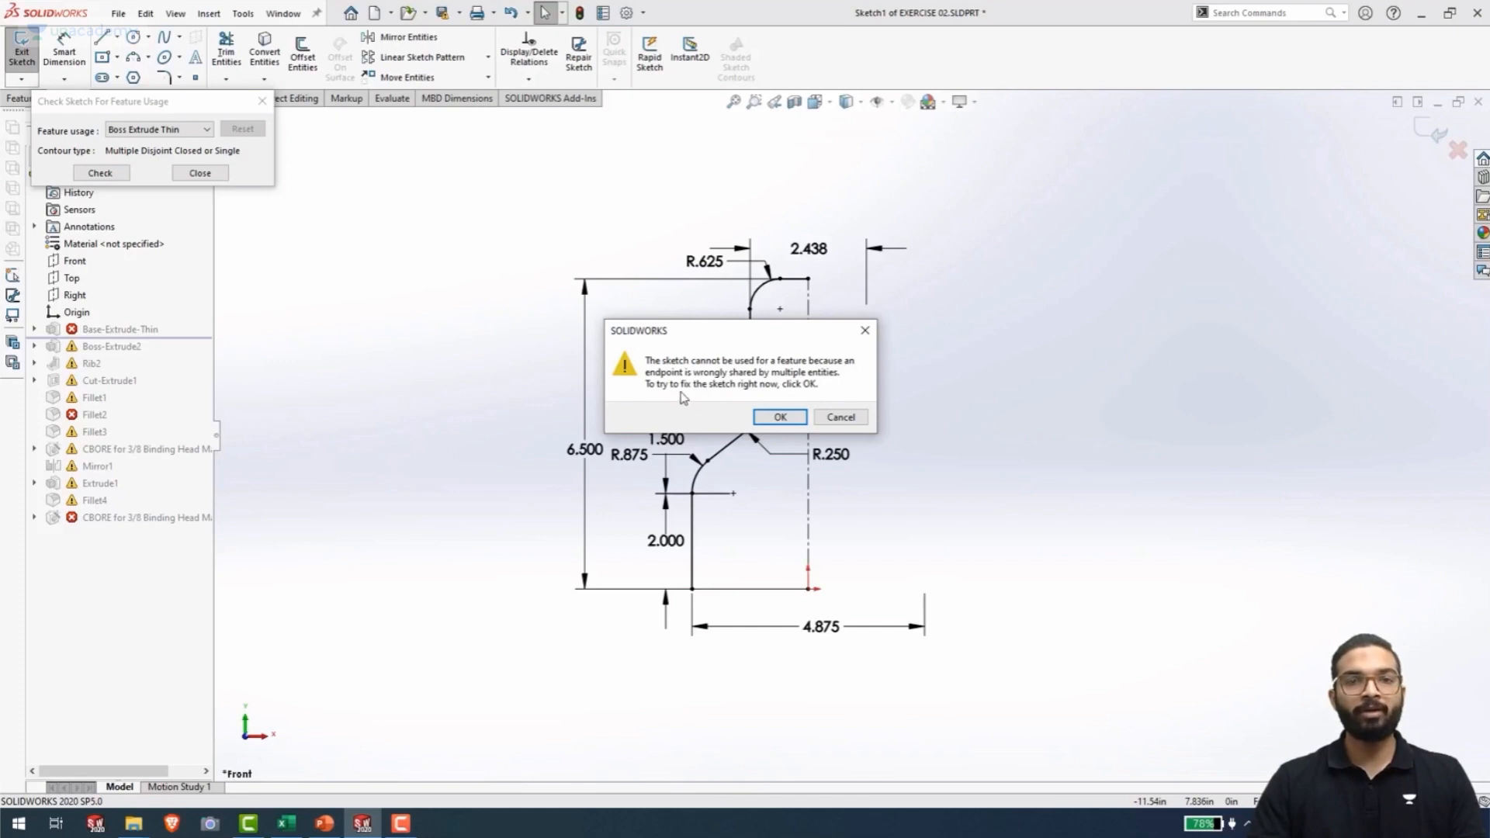
left_click(779, 417)
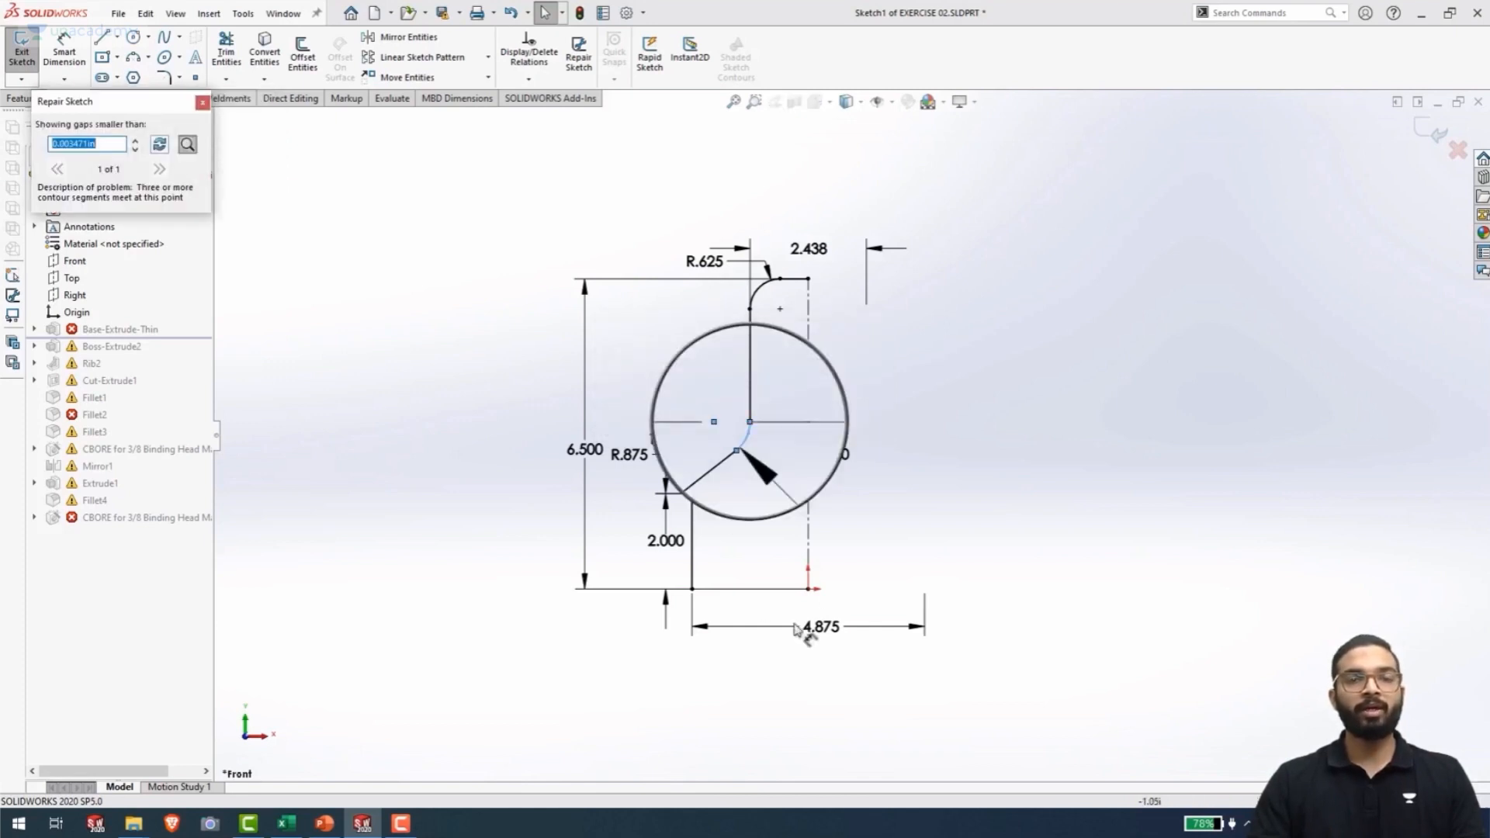
scroll(763, 455, "down", 2)
scroll(769, 454, "down", 1)
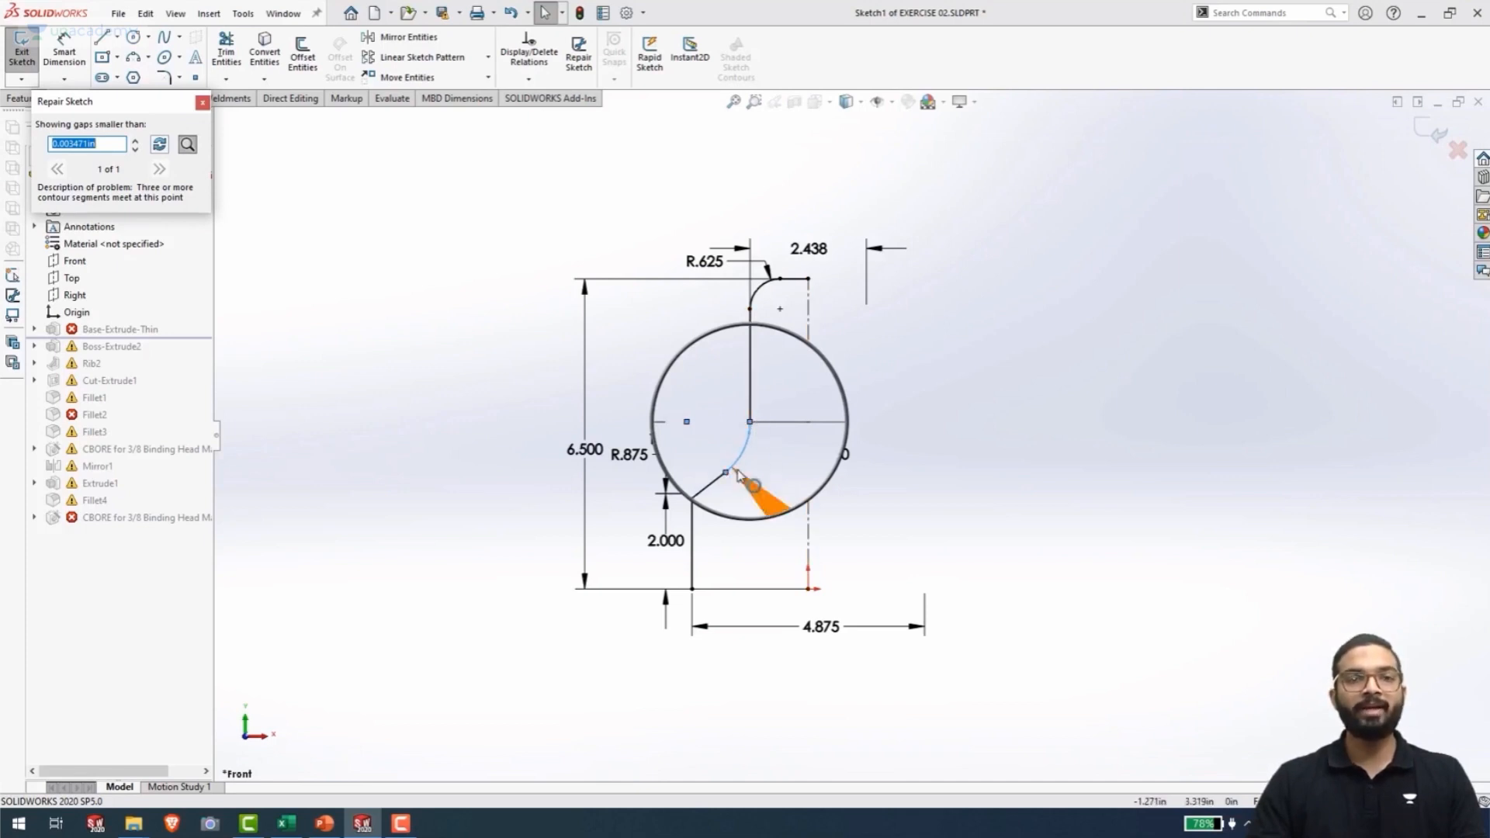
left_click(203, 102)
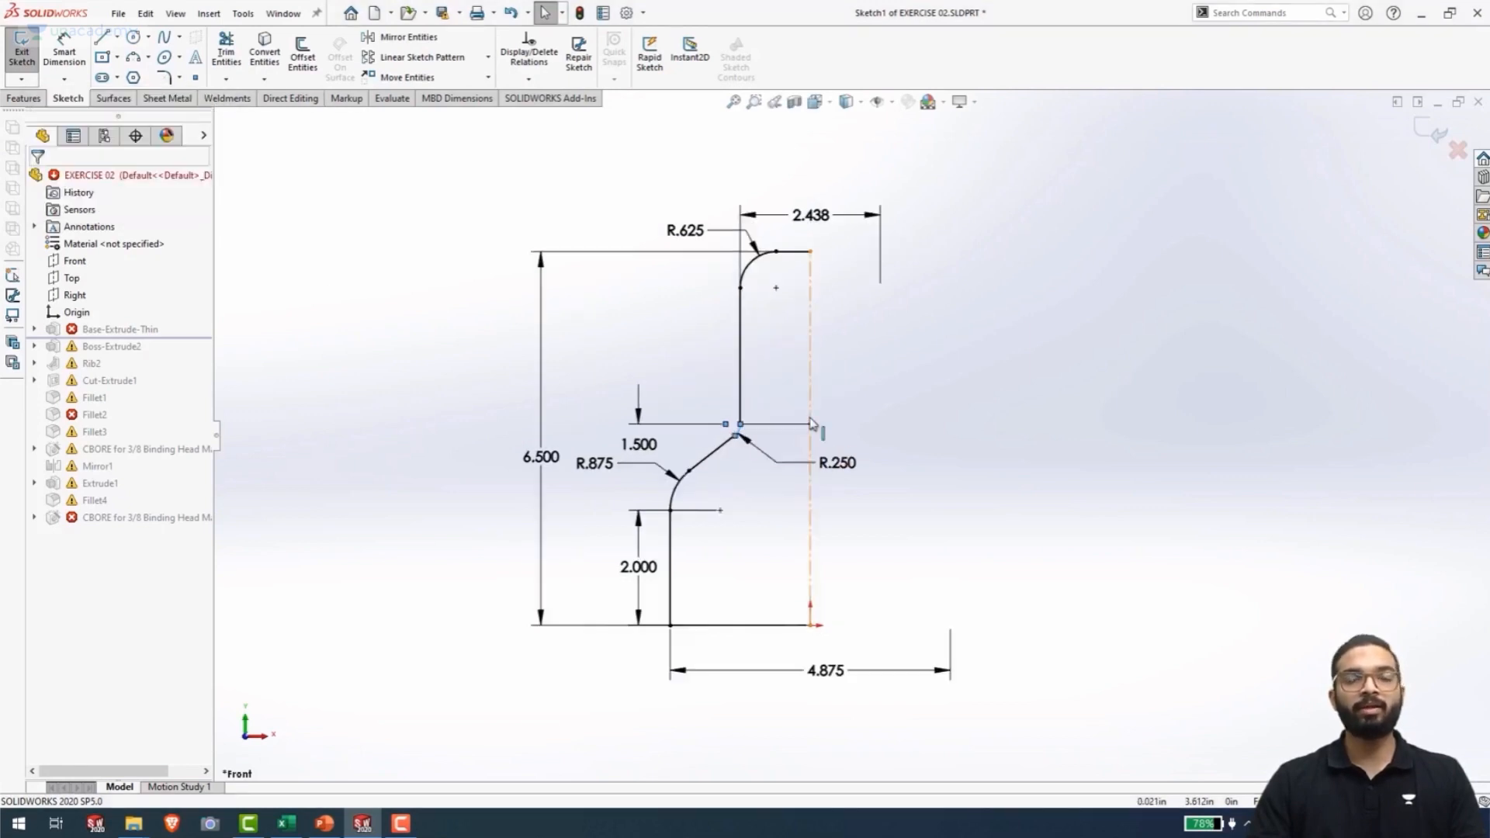
Convert the solid horizontal line joining the upper vertical profile line to the centerline into construction geometry
scroll(780, 434, "down", 5)
scroll(780, 474, "down", 3)
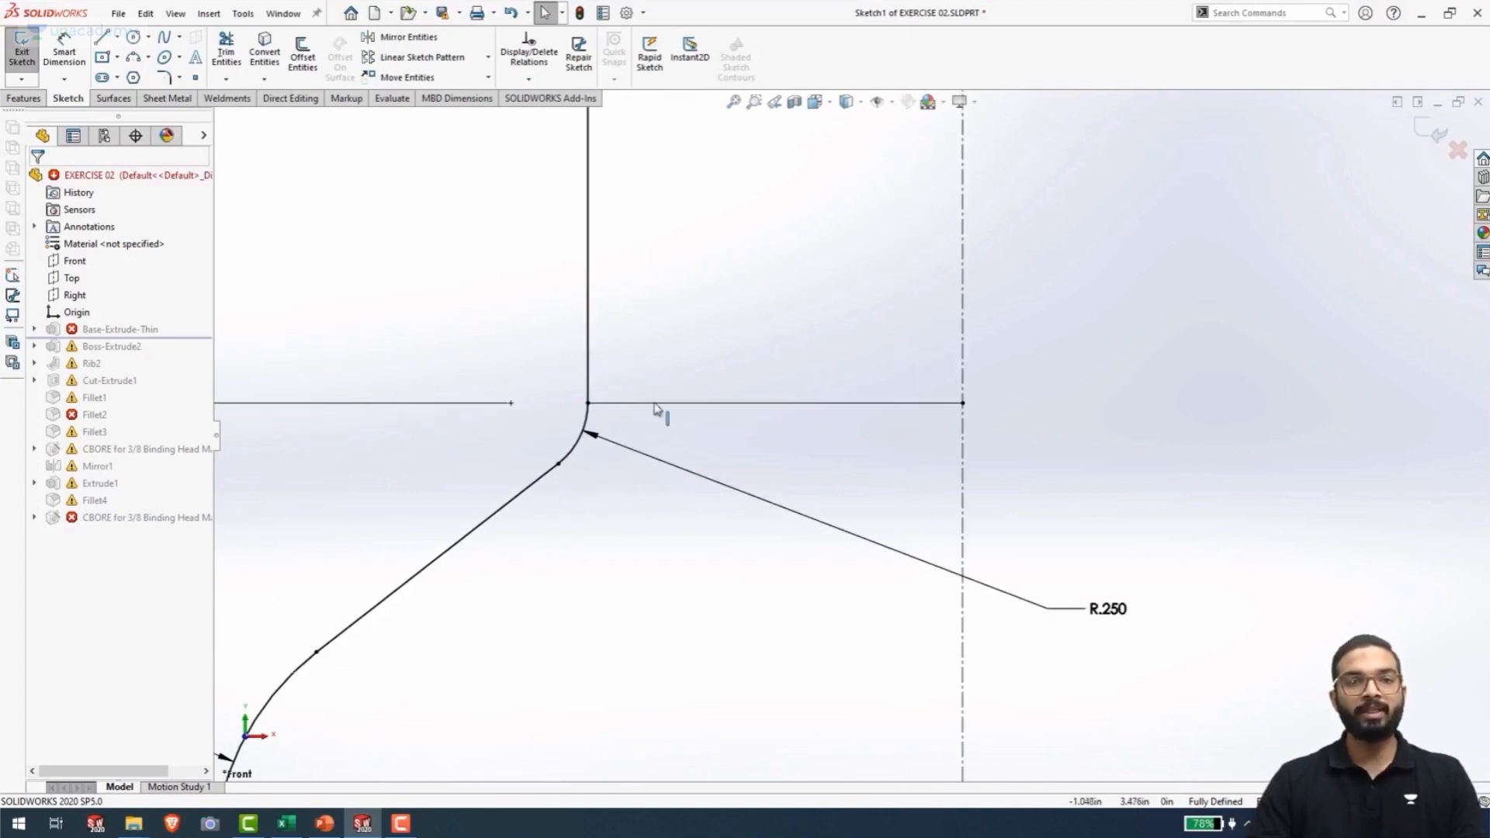
left_click(589, 388)
left_click(656, 410)
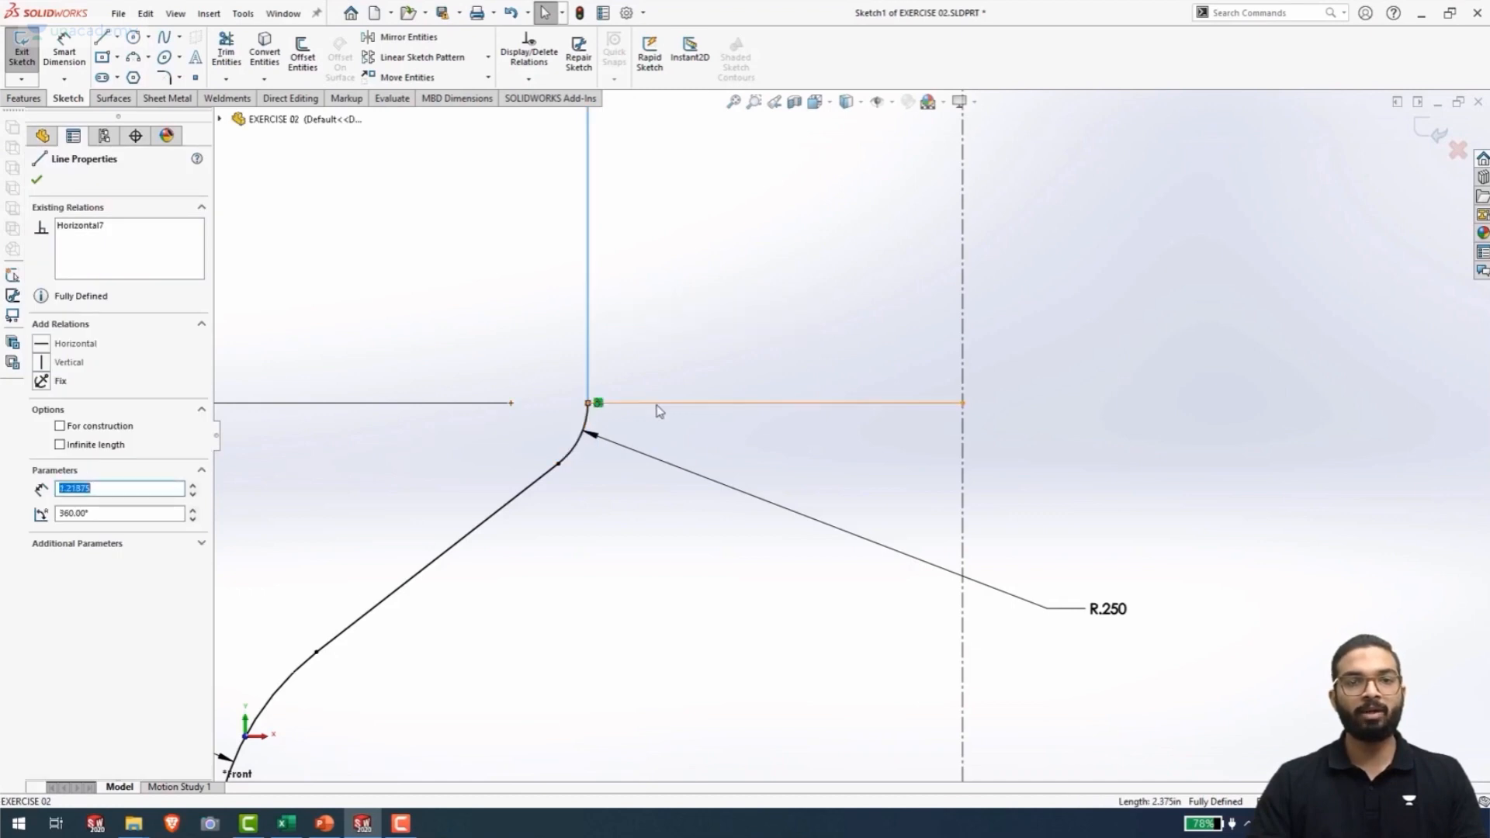
left_click(589, 404)
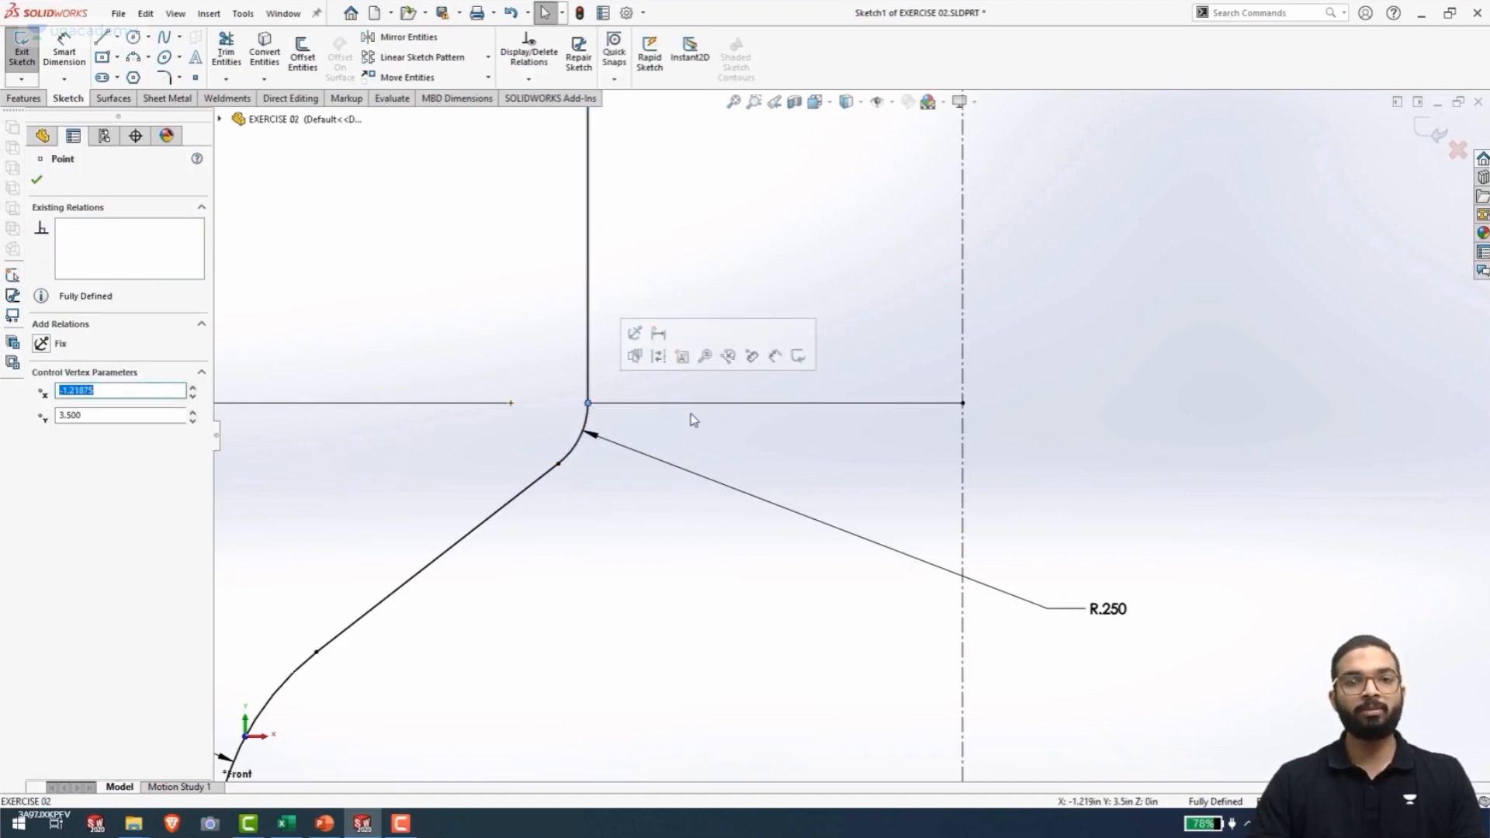
left_click(725, 404)
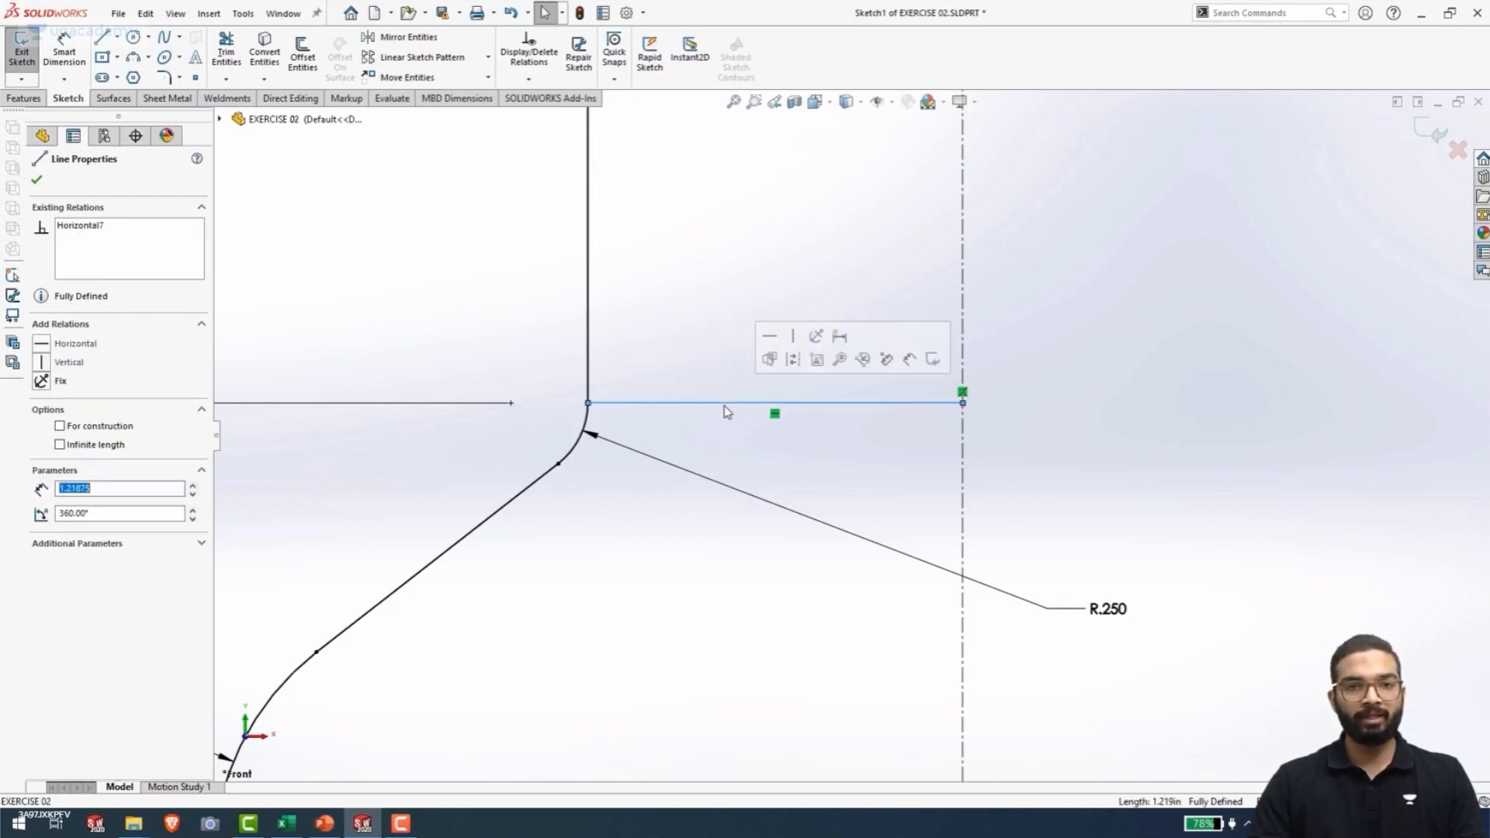
left_click(800, 361)
key("f")
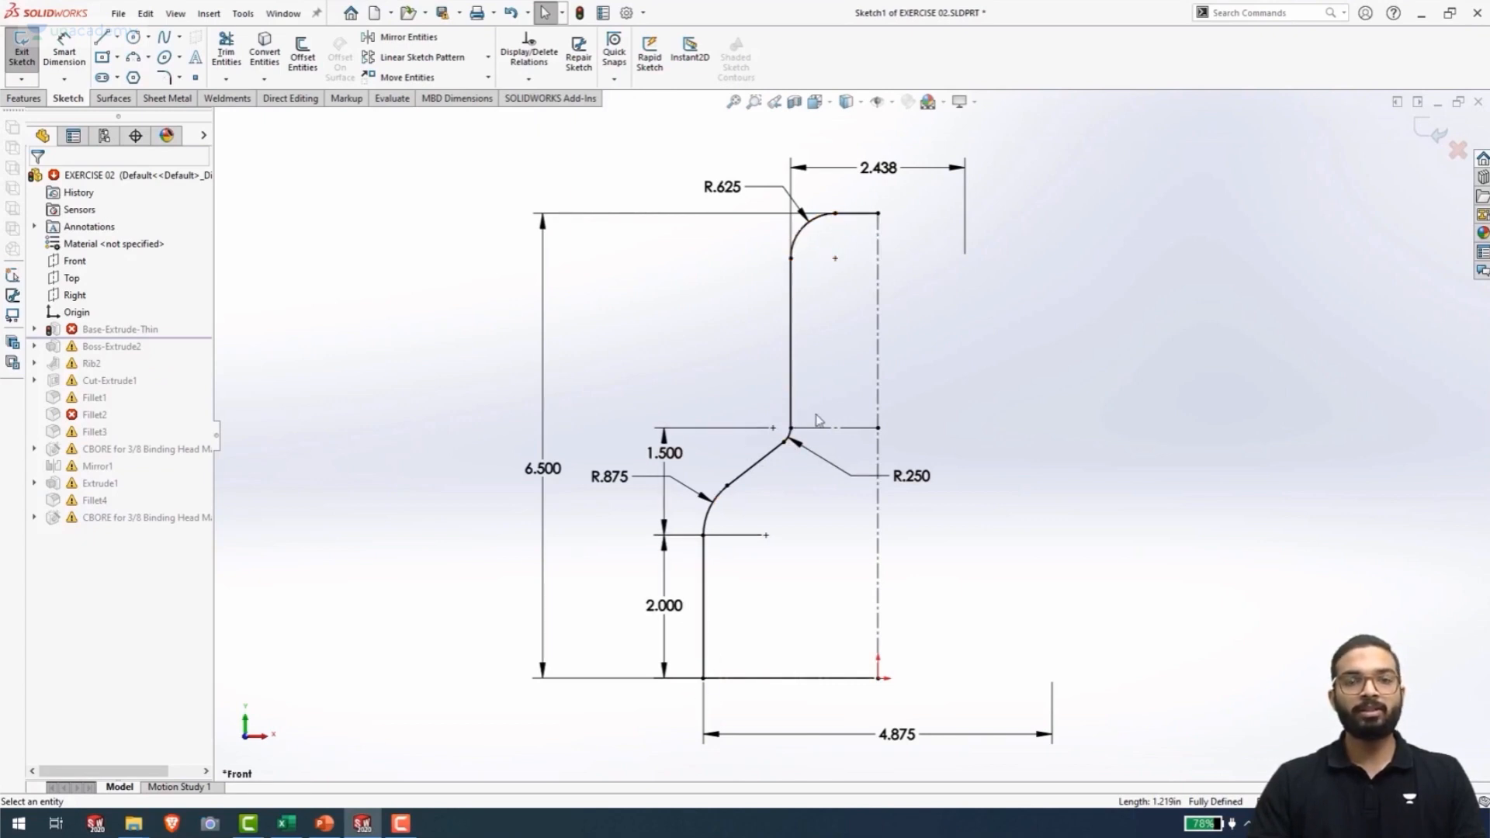
Select the chain of connected profile segments to check the path, and exit the sketch with a rebuild
right_click(703, 543)
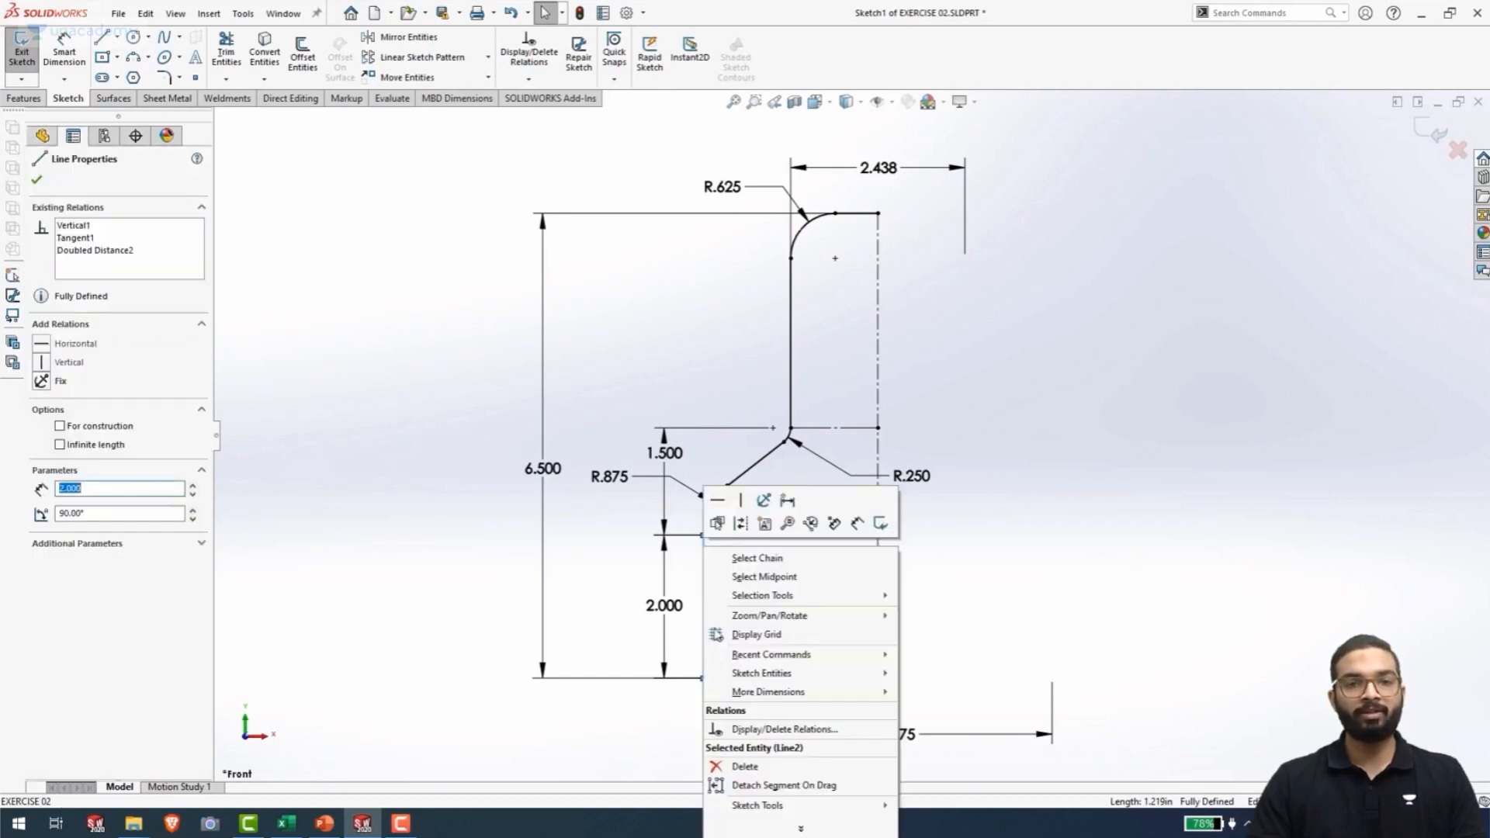
key("Escape")
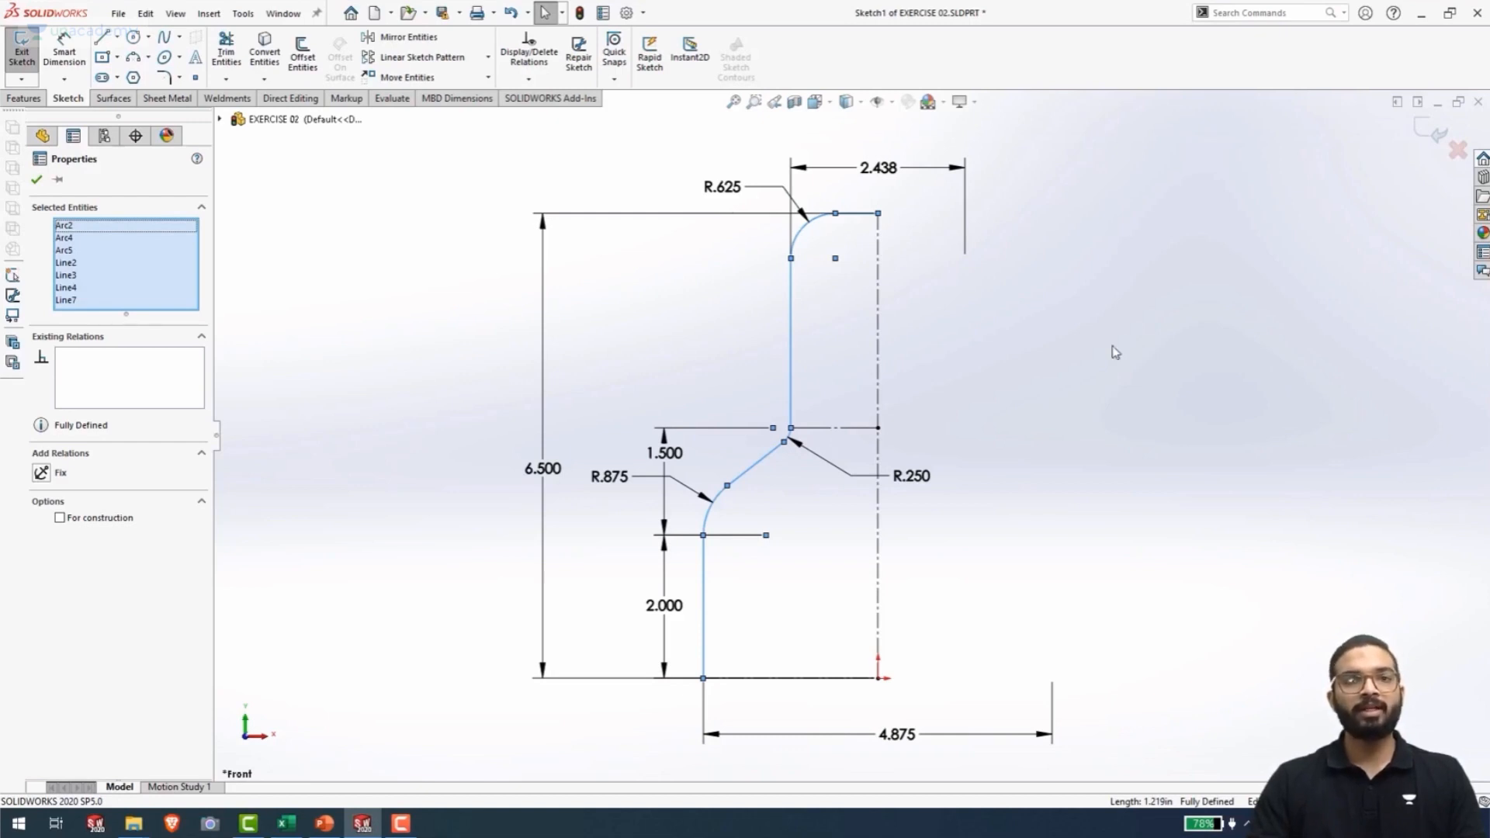
key("Escape")
key("ctrl+b")
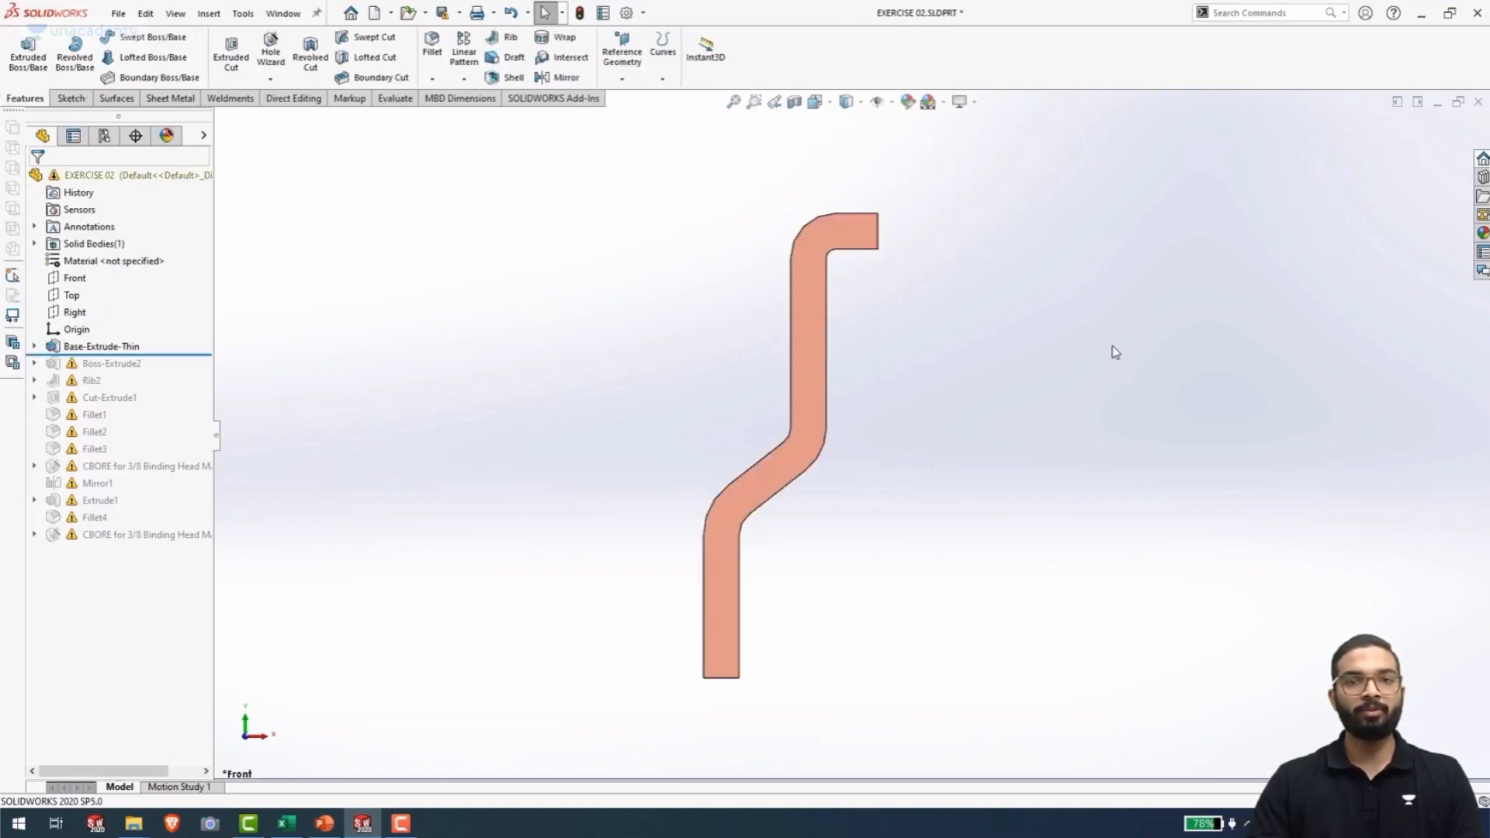
middle_click_drag(642, 342, 665, 393)
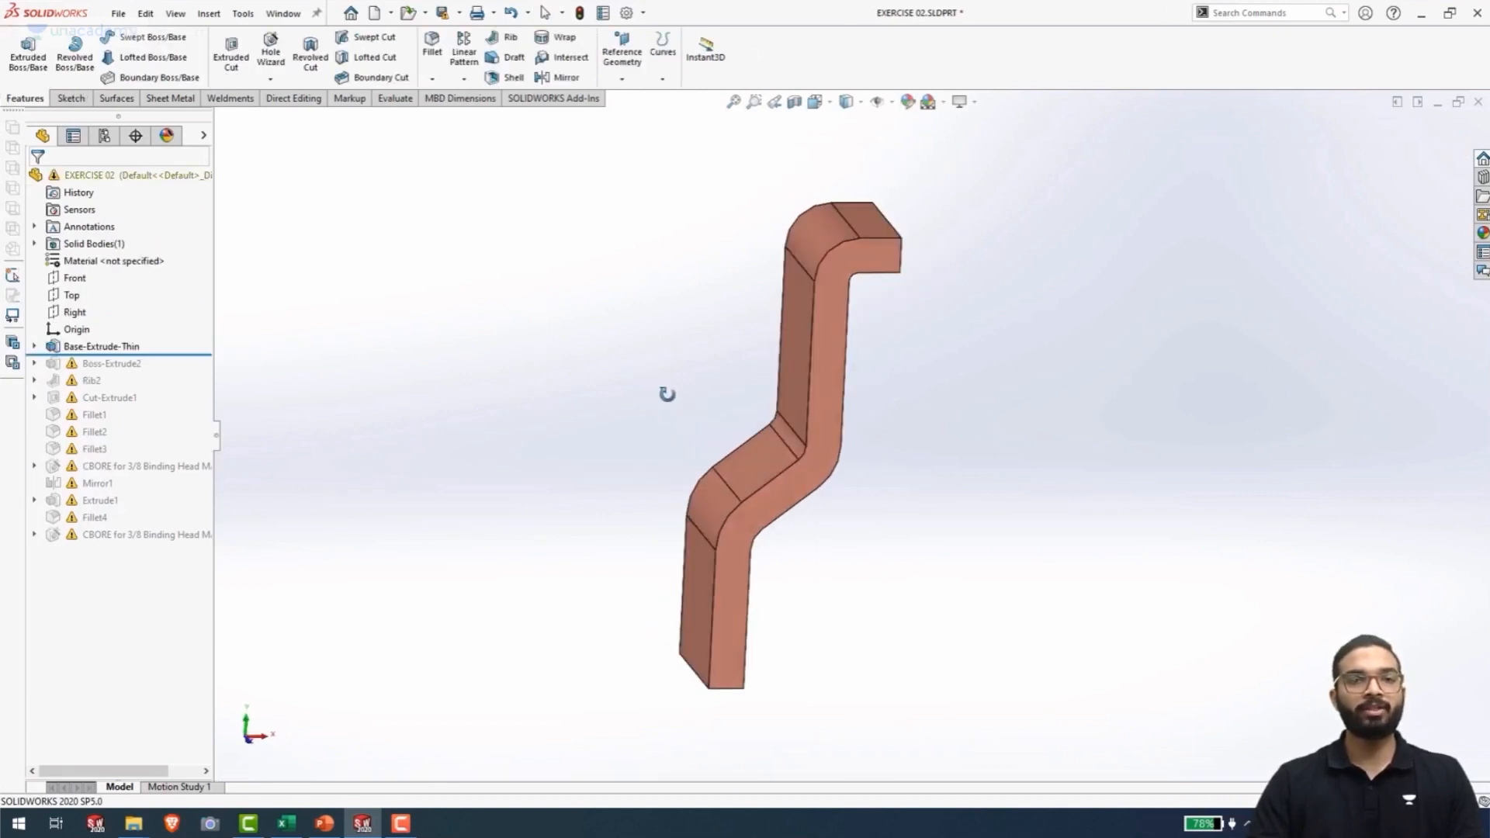
Examine the extrusion and thin-wall settings in the Base-Extrude-Thin definition, and close it with the model in isometric view
right_click(93, 350)
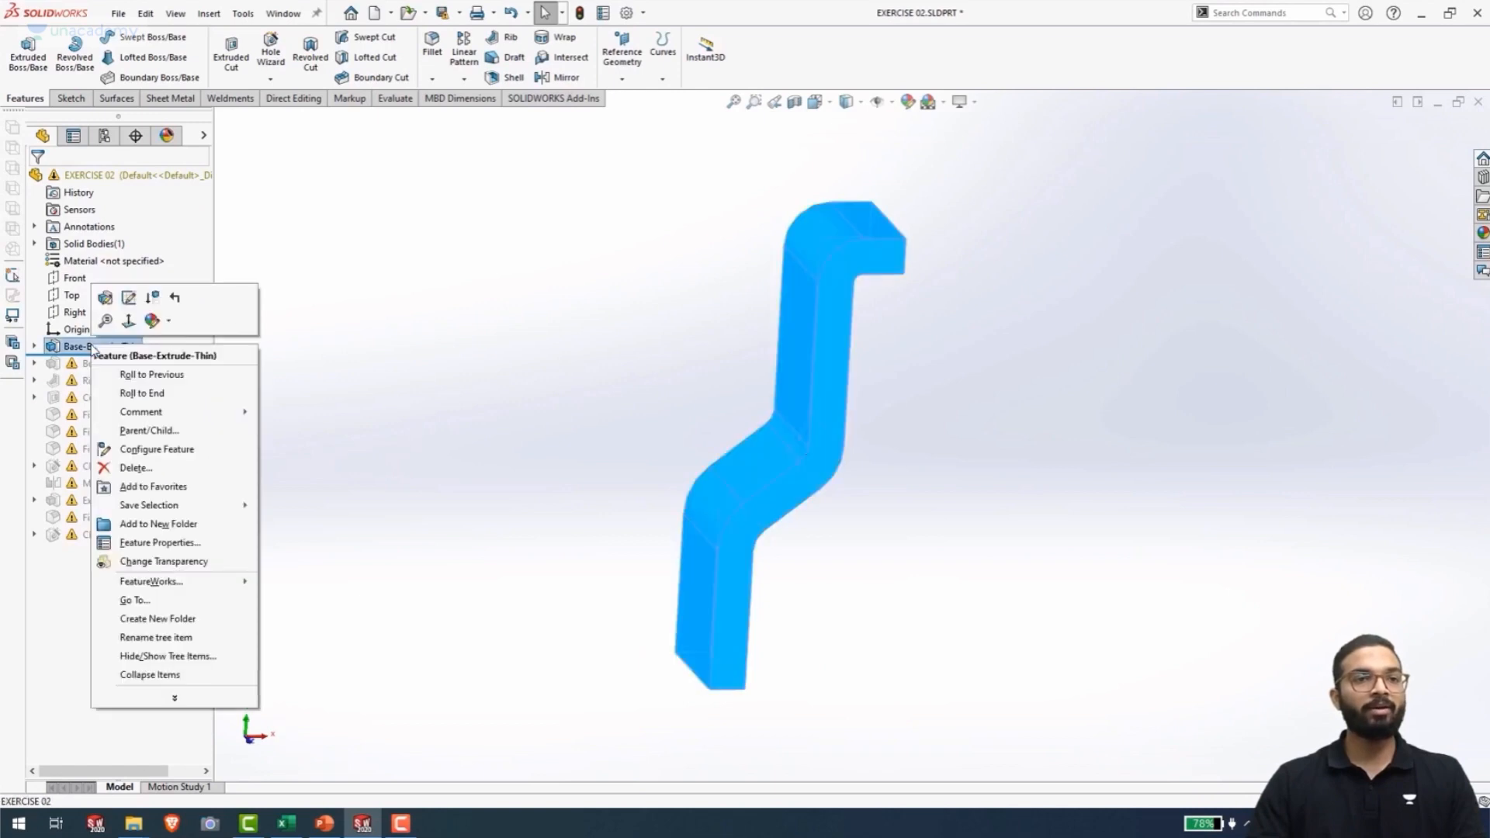
left_click(106, 299)
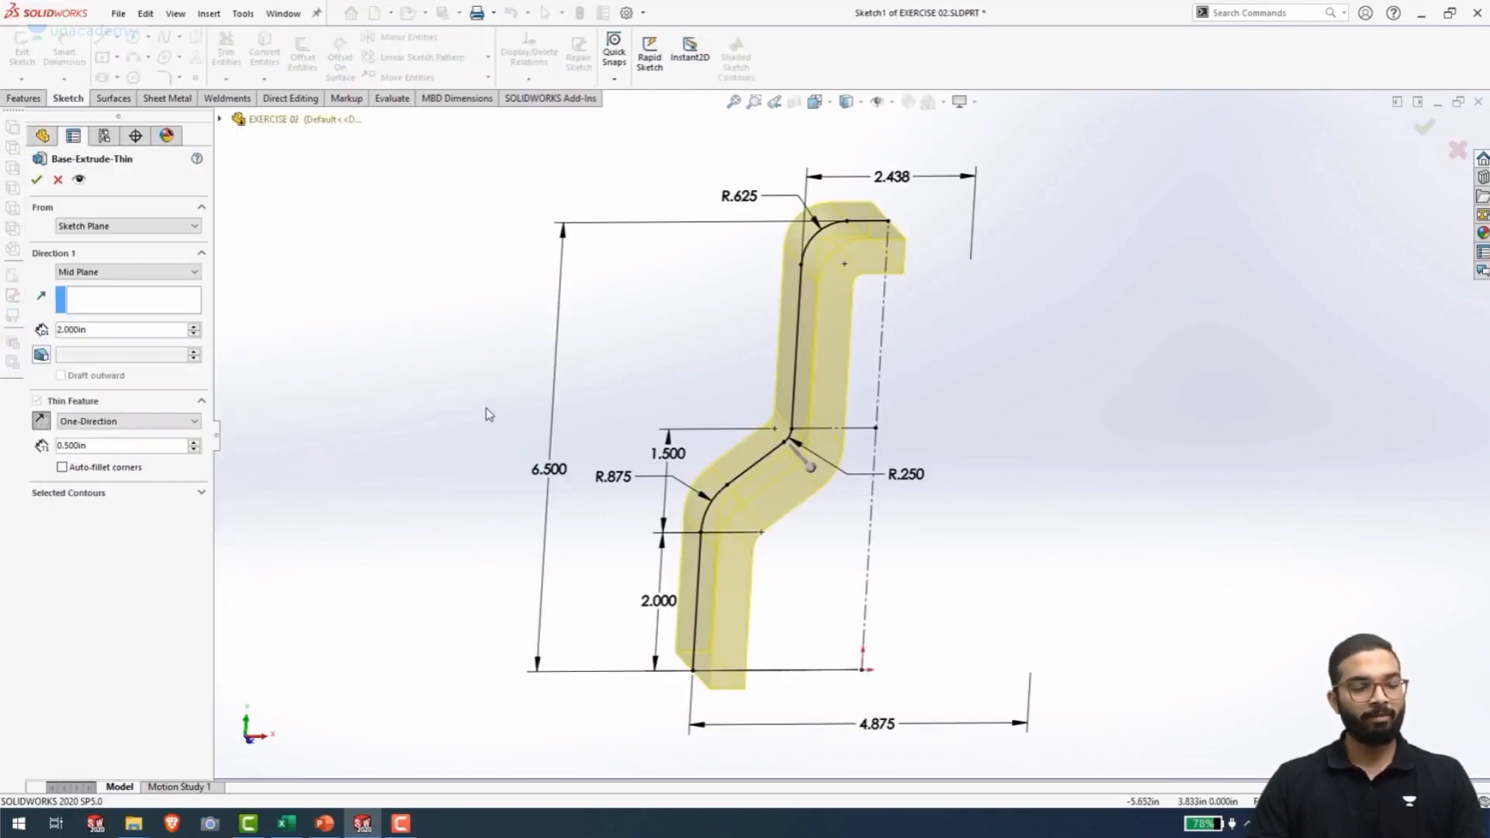
key("ctrl+8")
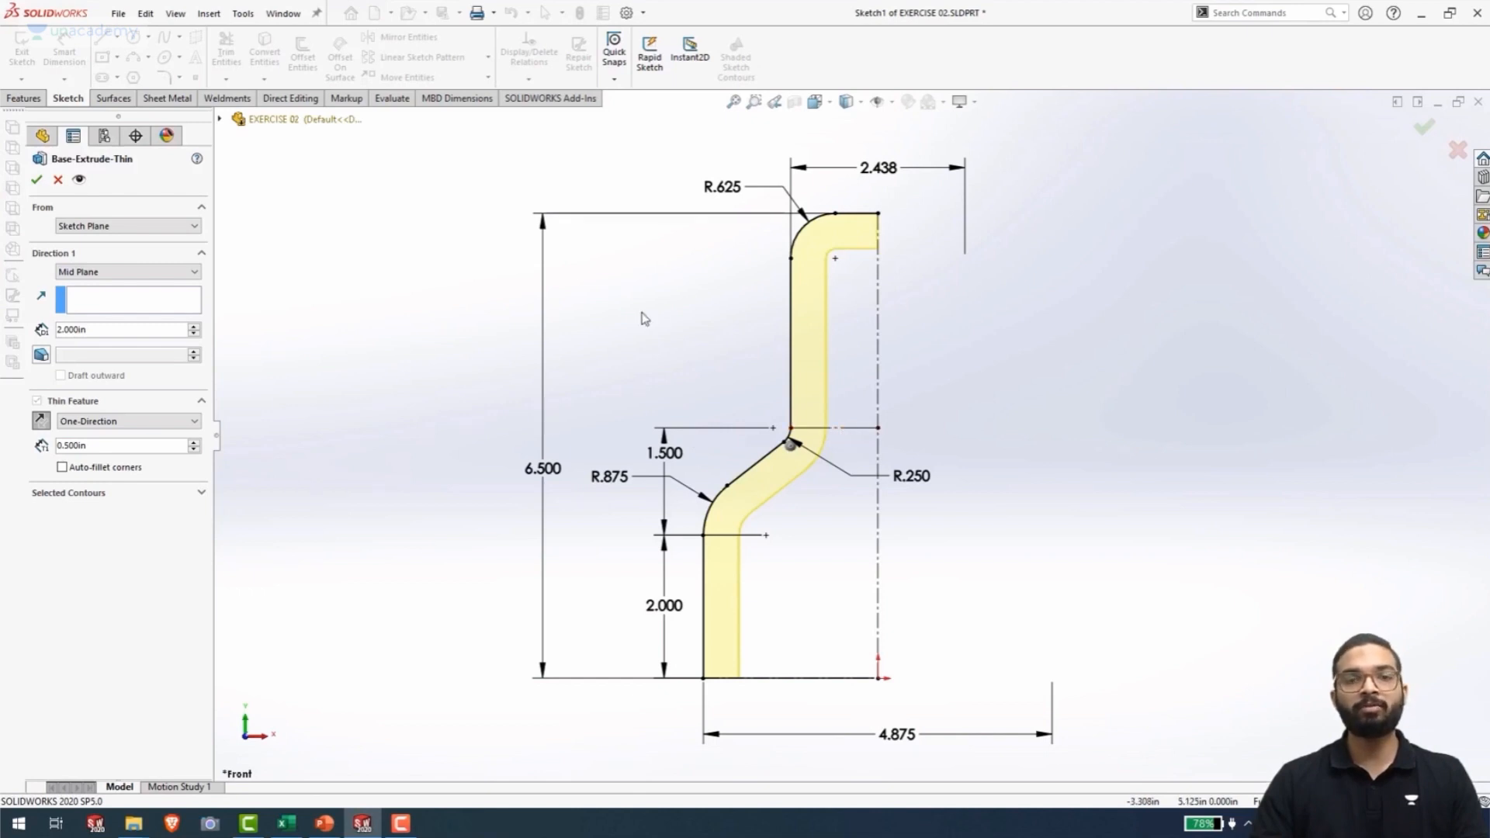
left_click(37, 179)
key("ctrl+7")
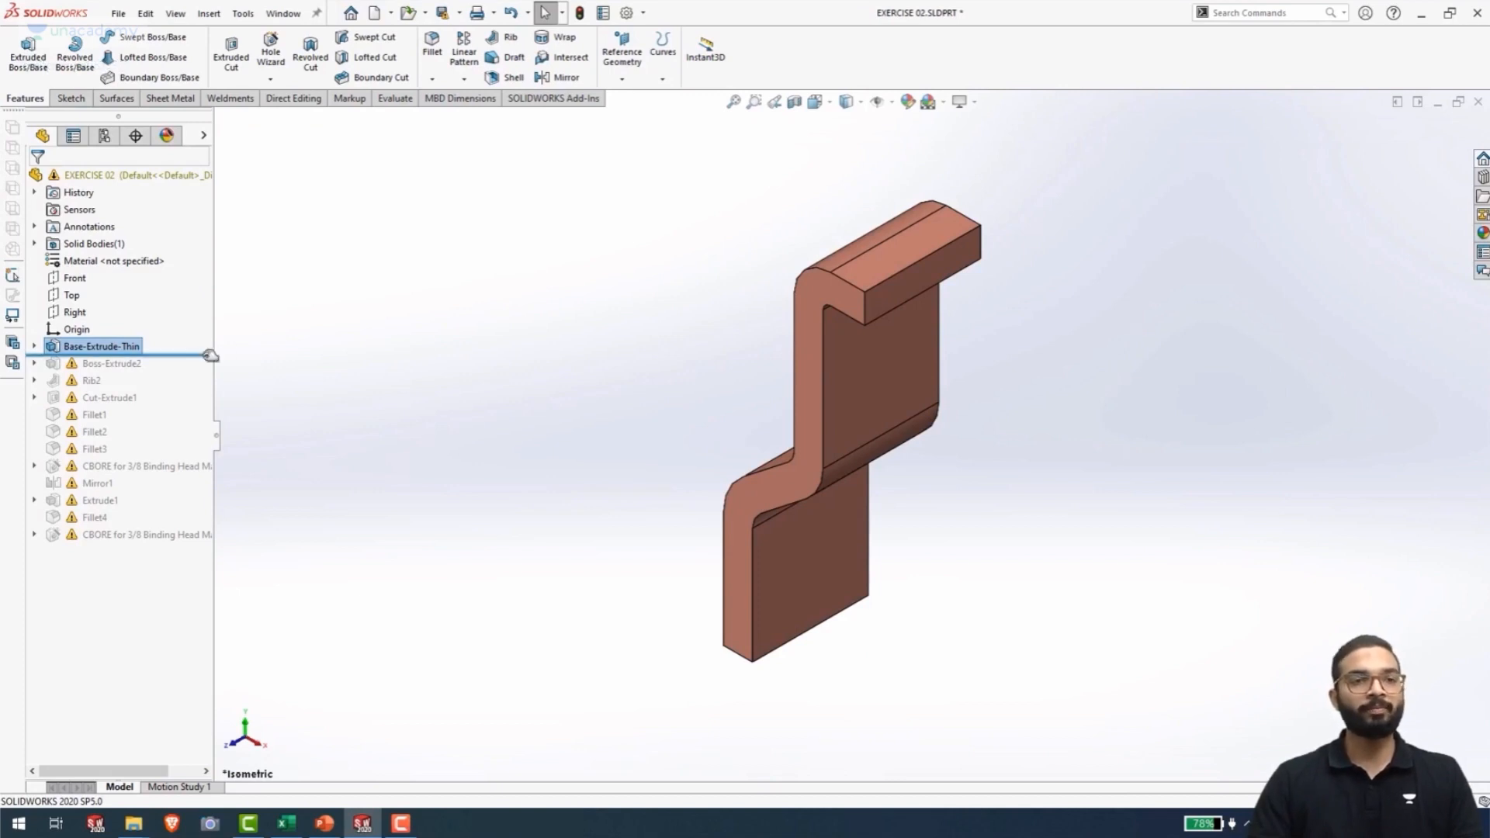
Roll the model forward past Boss-Extrude2 and set its end condition to Up To Surface, ending on the outer face of the upper vertical wall
left_click_drag(197, 354, 194, 373)
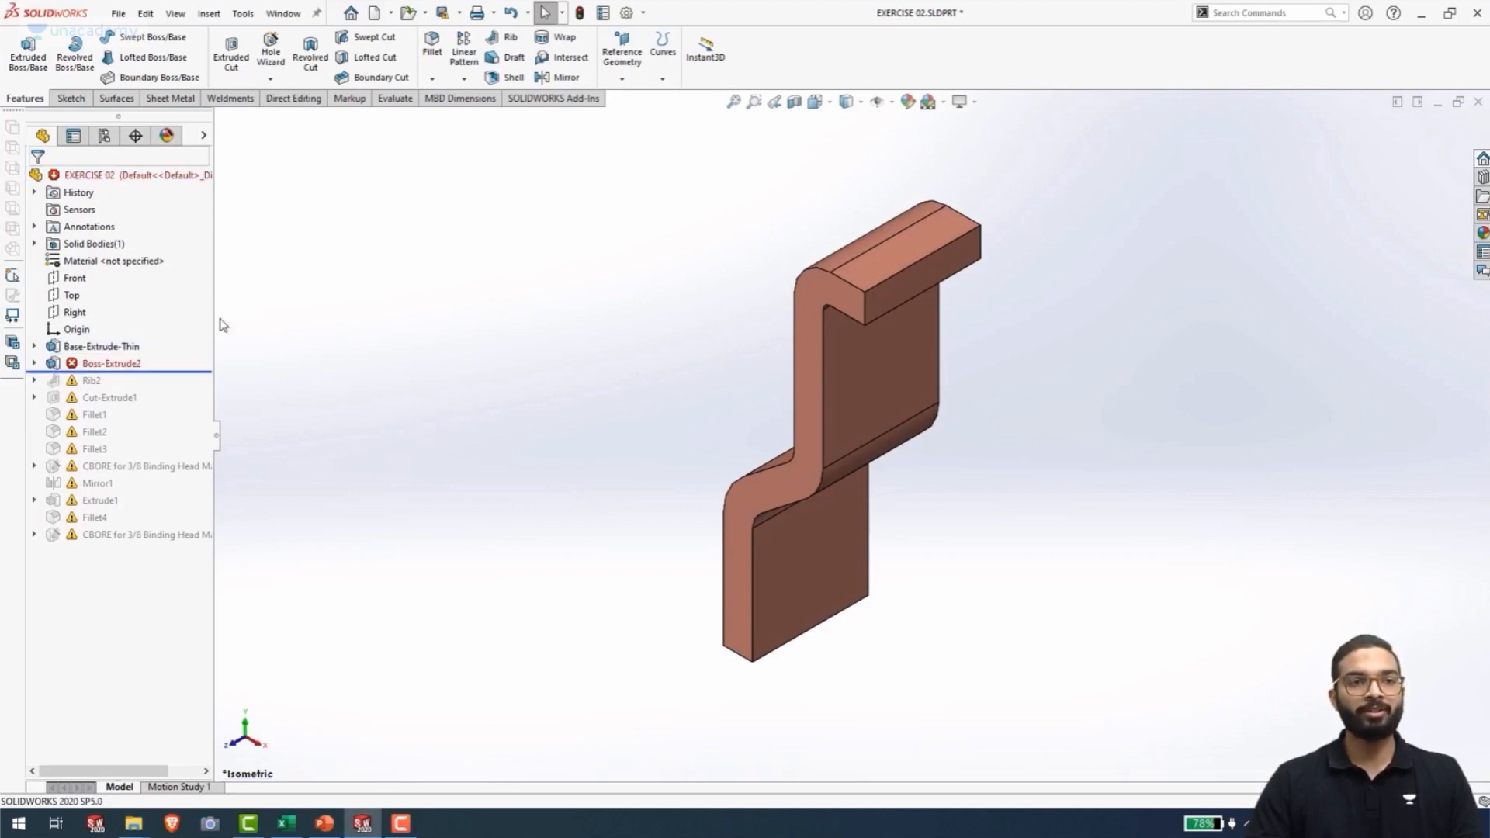
mouse_move(92, 371)
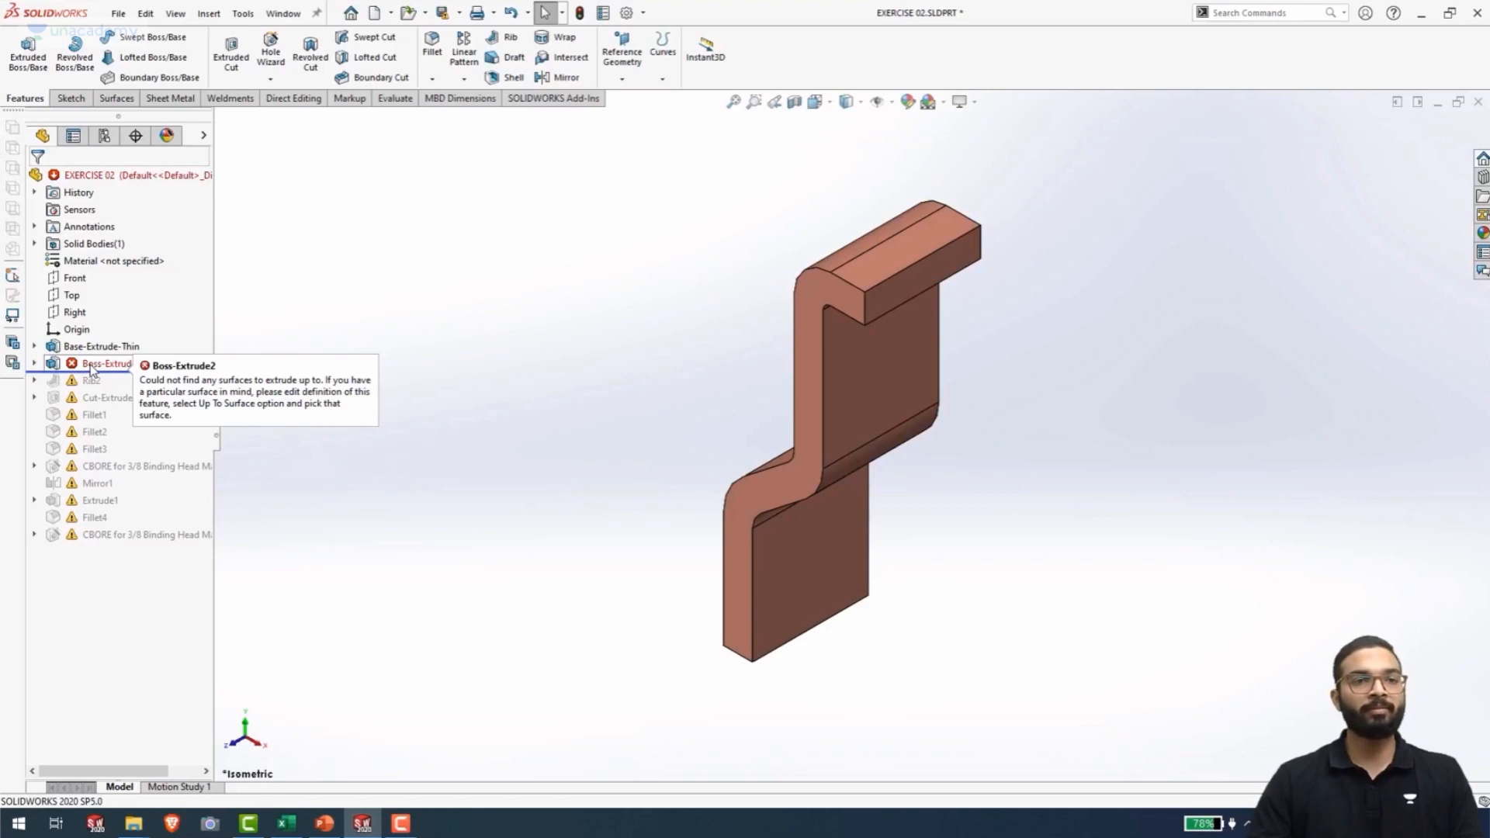
right_click(90, 364)
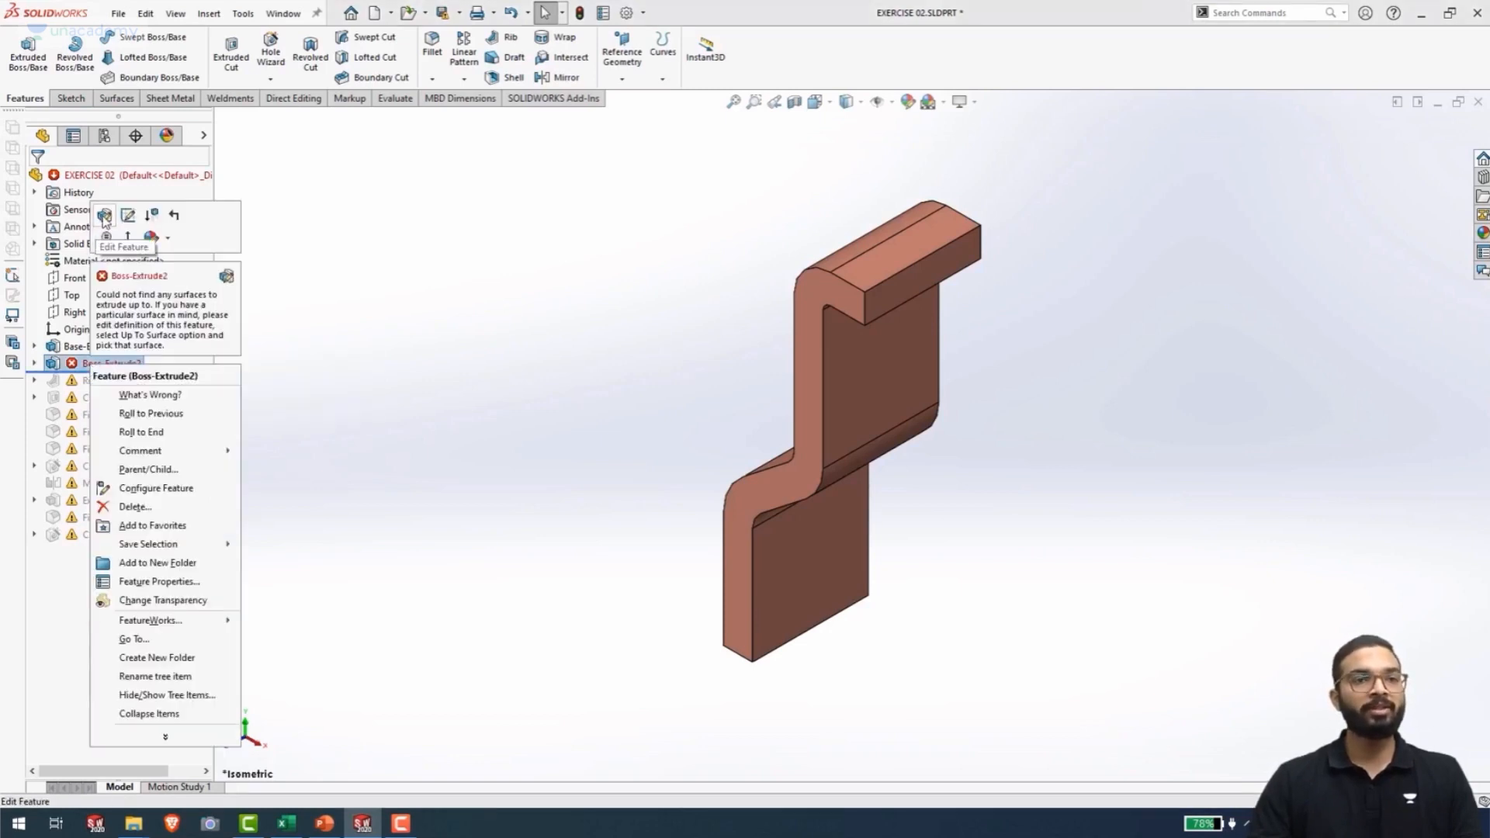
left_click(102, 216)
mouse_move(436, 466)
middle_mouse_down()
mouse_move(559, 505)
mouse_move(564, 588)
mouse_move(246, 306)
middle_mouse_up()
left_click(171, 276)
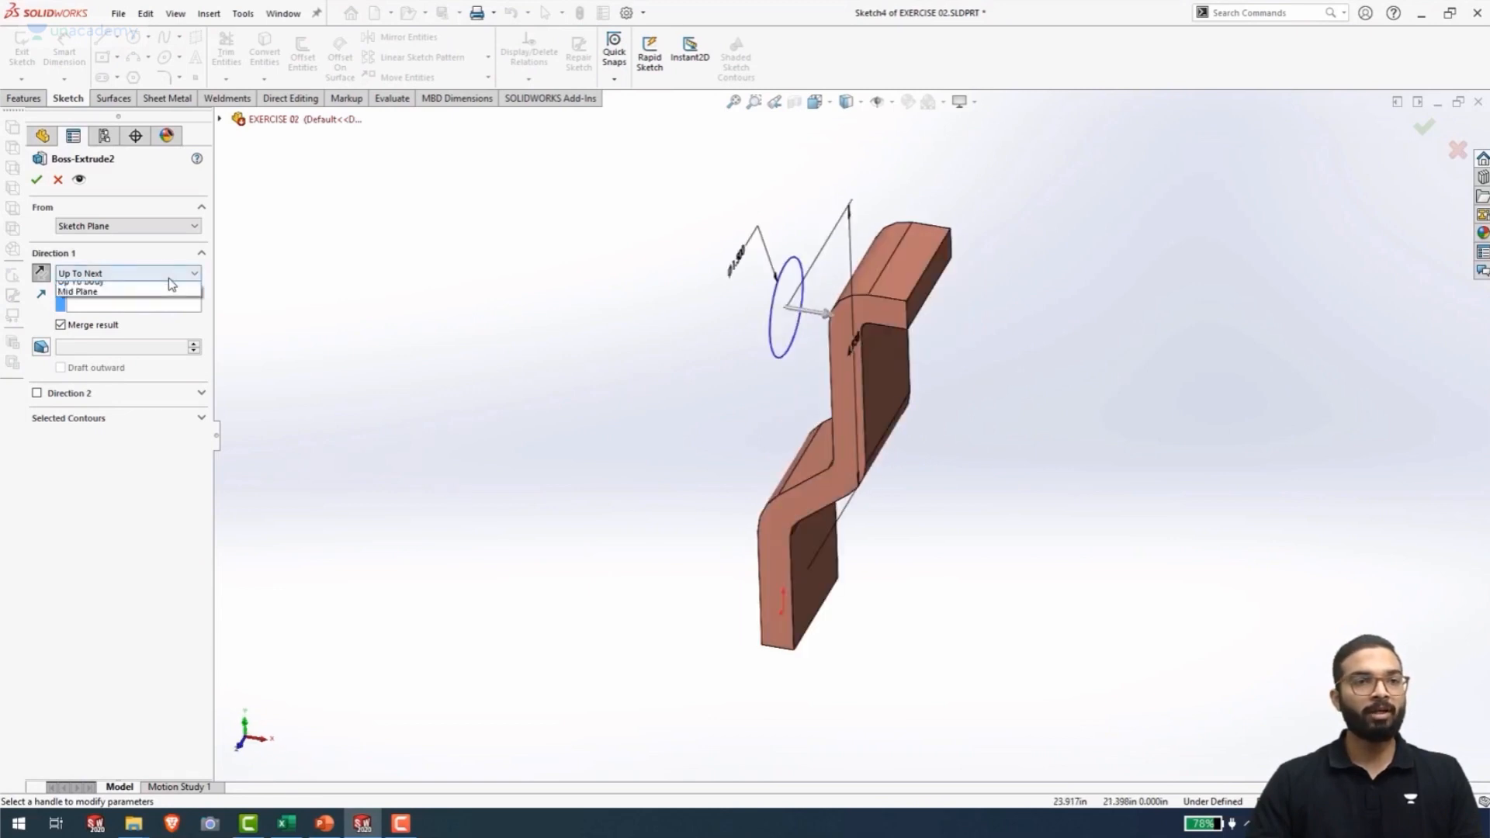
left_click(152, 328)
middle_click_drag(476, 436, 830, 392)
left_click(915, 375)
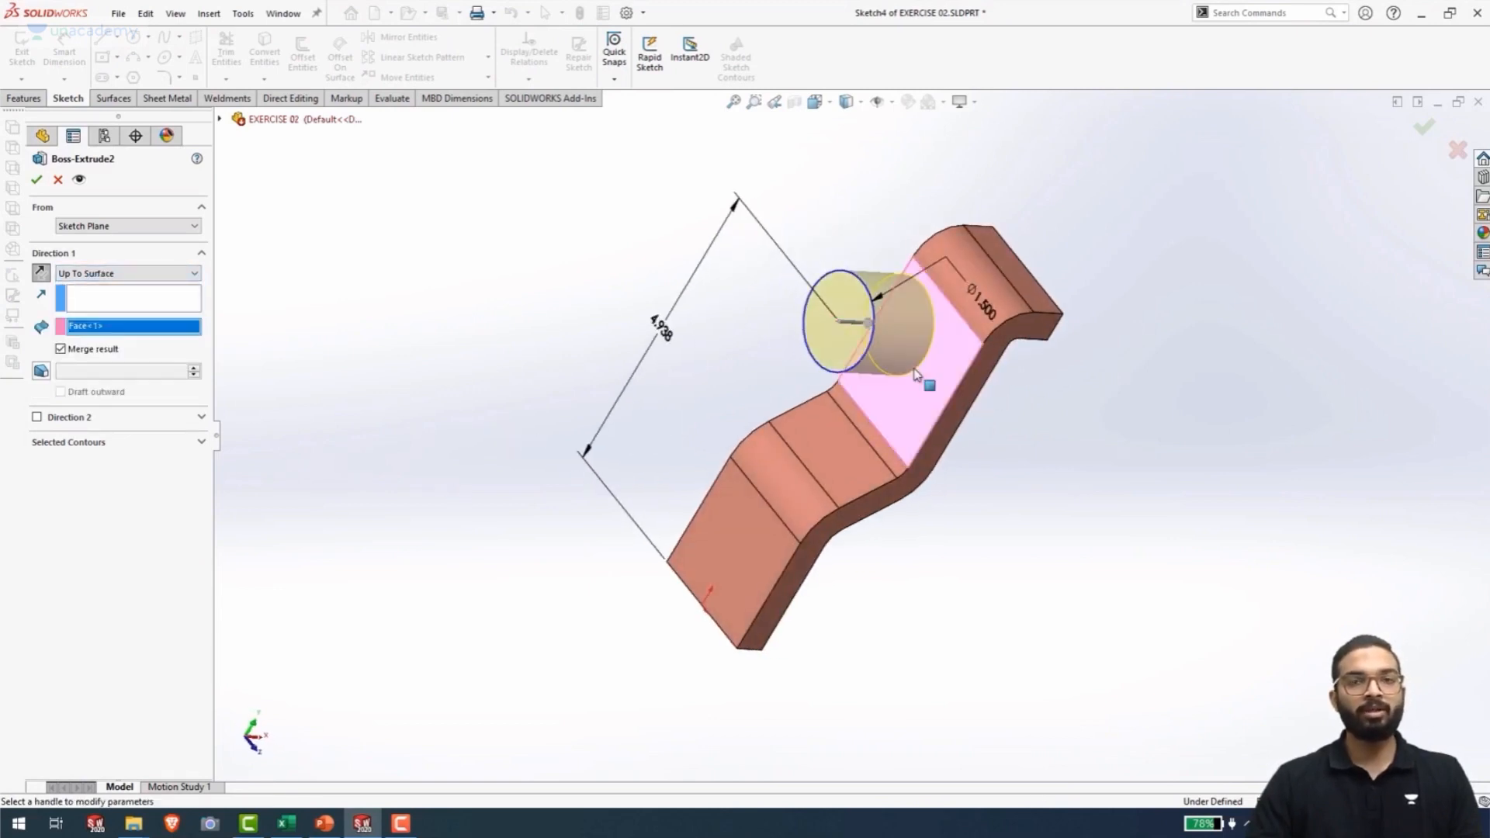
middle_click_drag(442, 478, 526, 496)
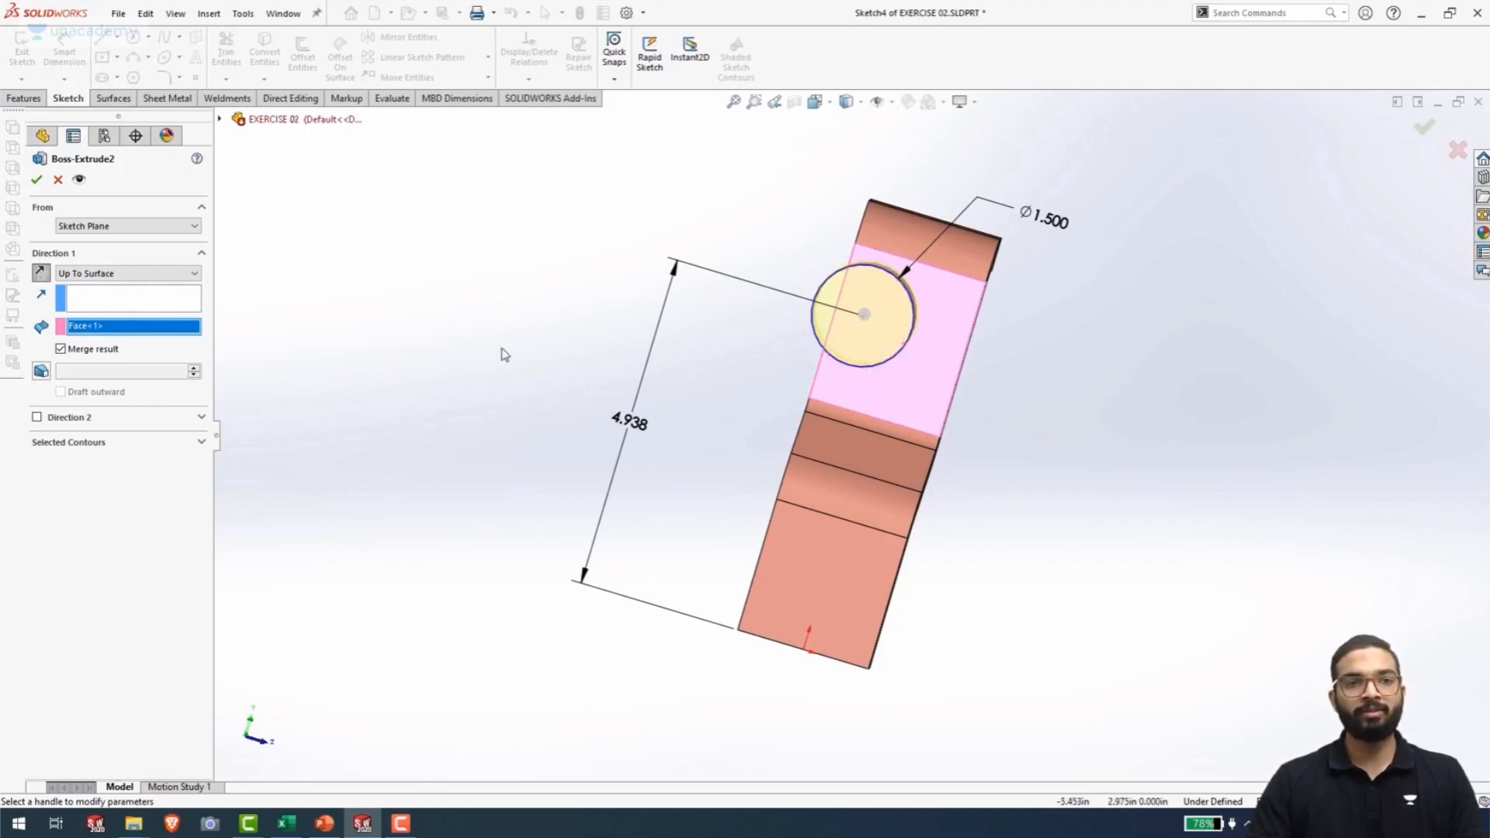
left_click(35, 181)
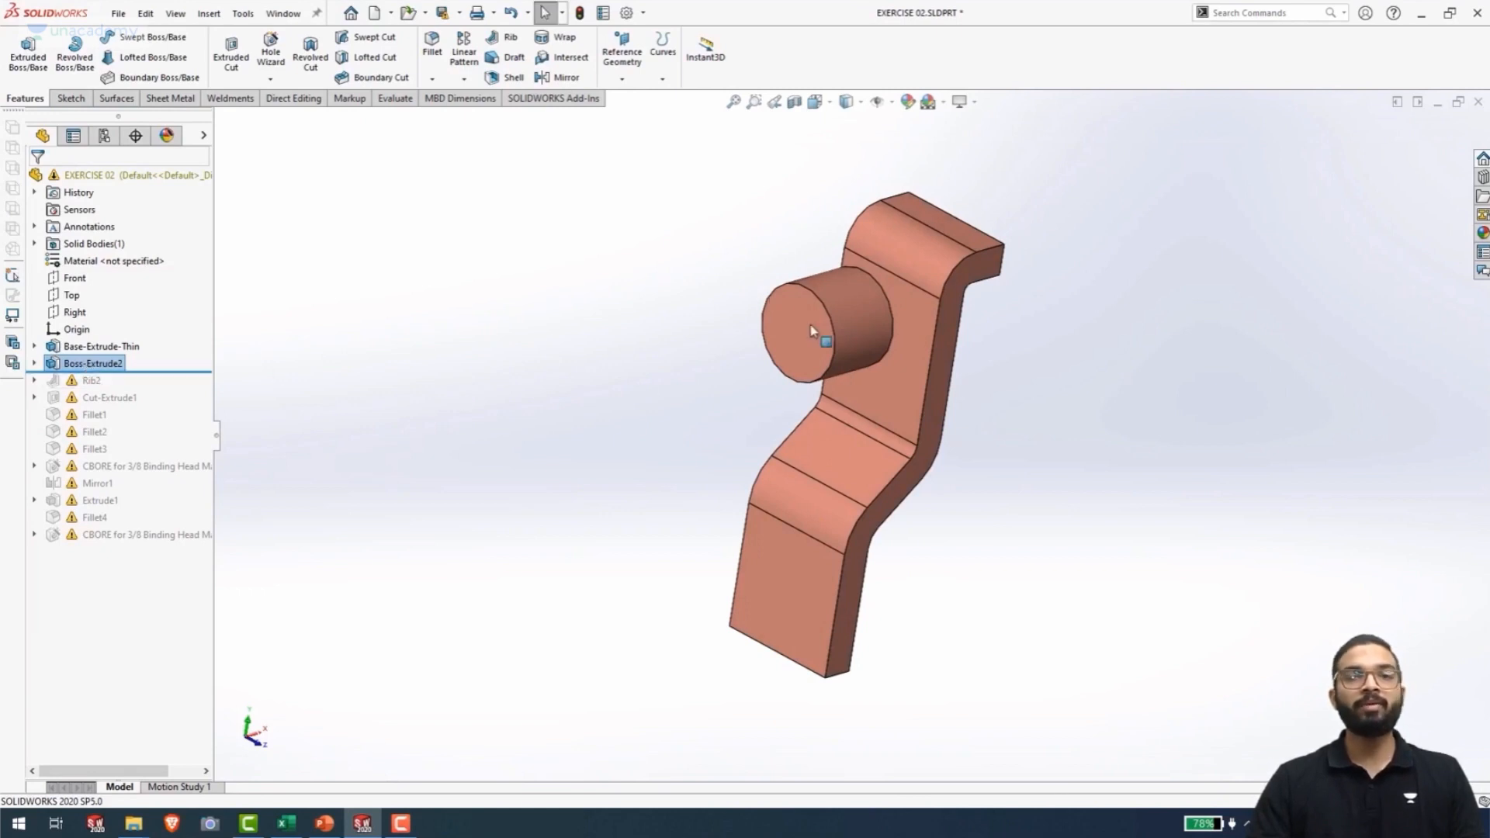
Edit the sketch of Boss-Extrude2, add a vertical relation between the circle's center and the origin, and rebuild the part
middle_click_drag(758, 376, 758, 326)
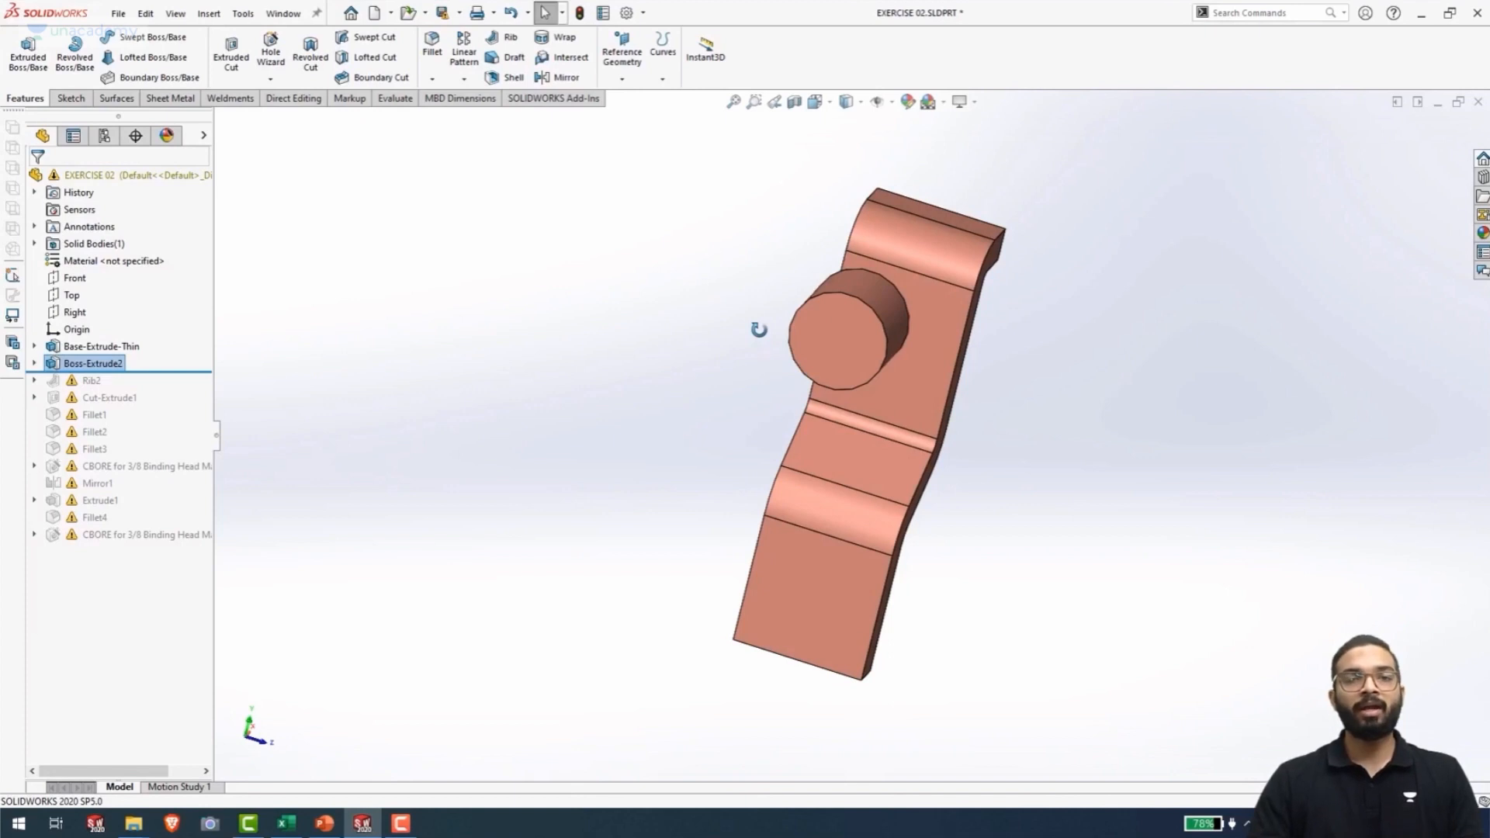
right_click(92, 365)
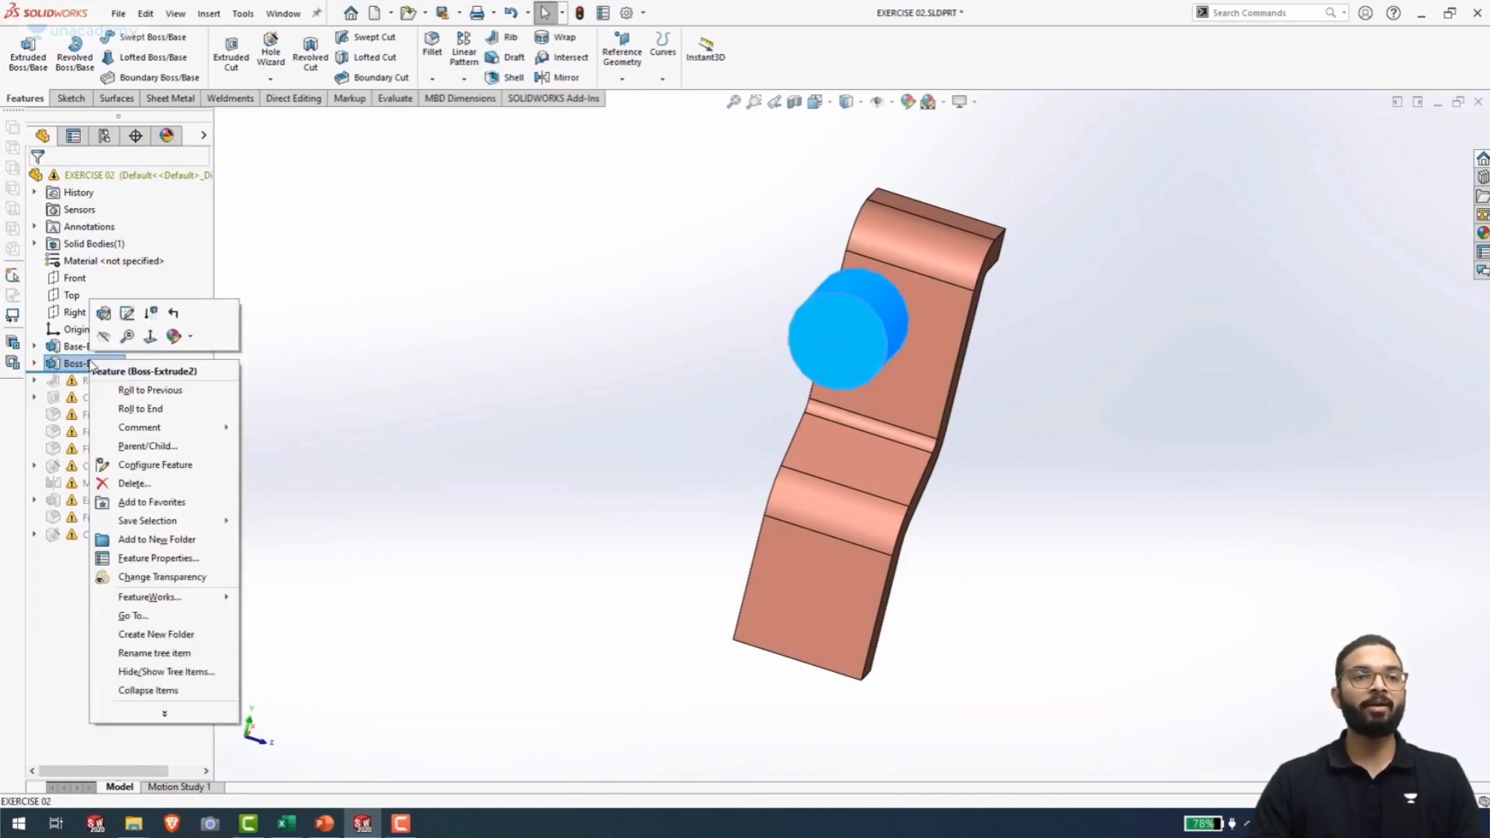
left_click(127, 314)
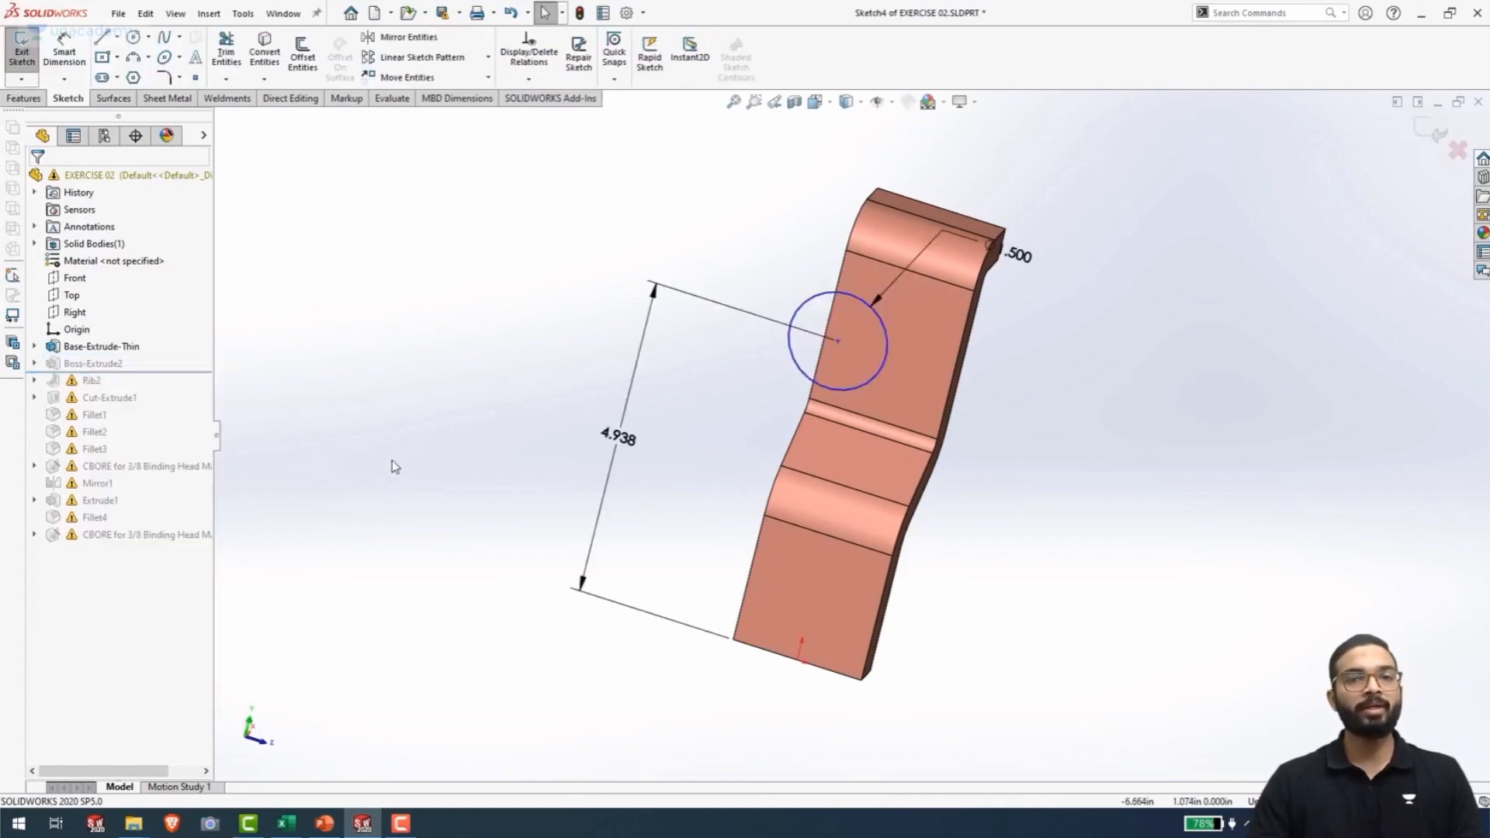
key("ctrl+8")
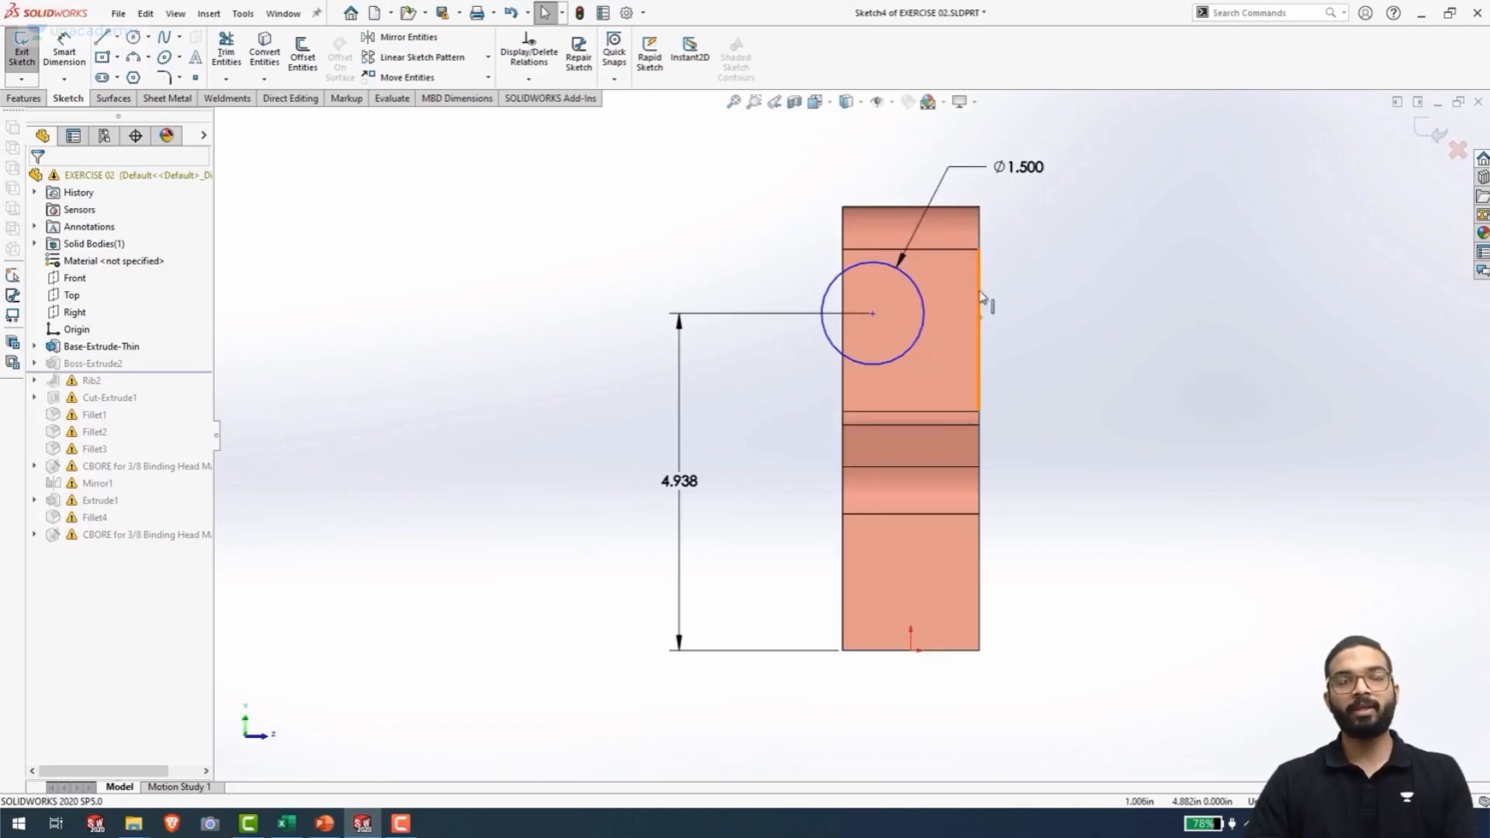
scroll(953, 310, "down", 3)
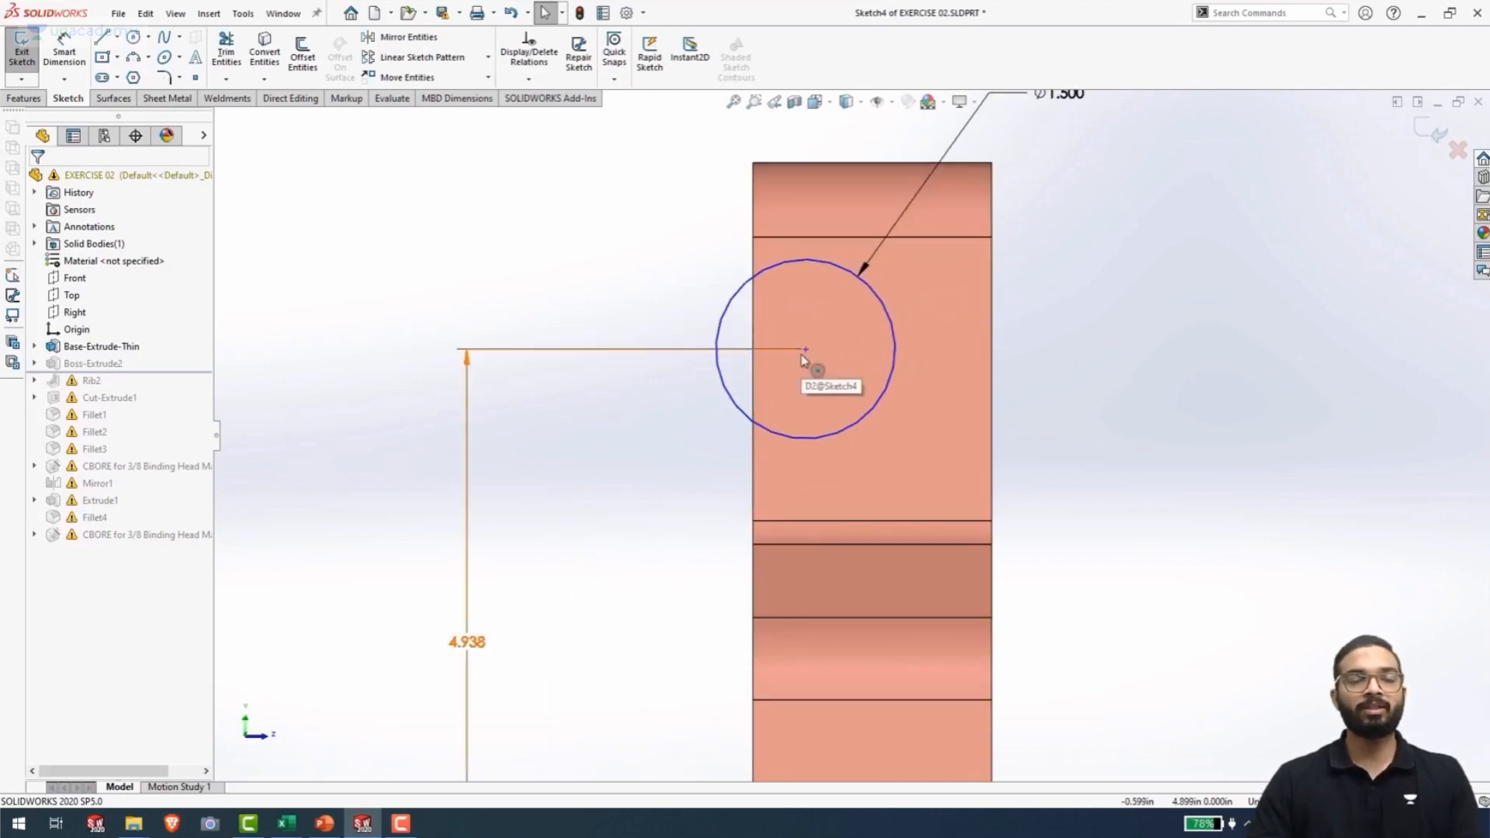
scroll(840, 416, "up", 2)
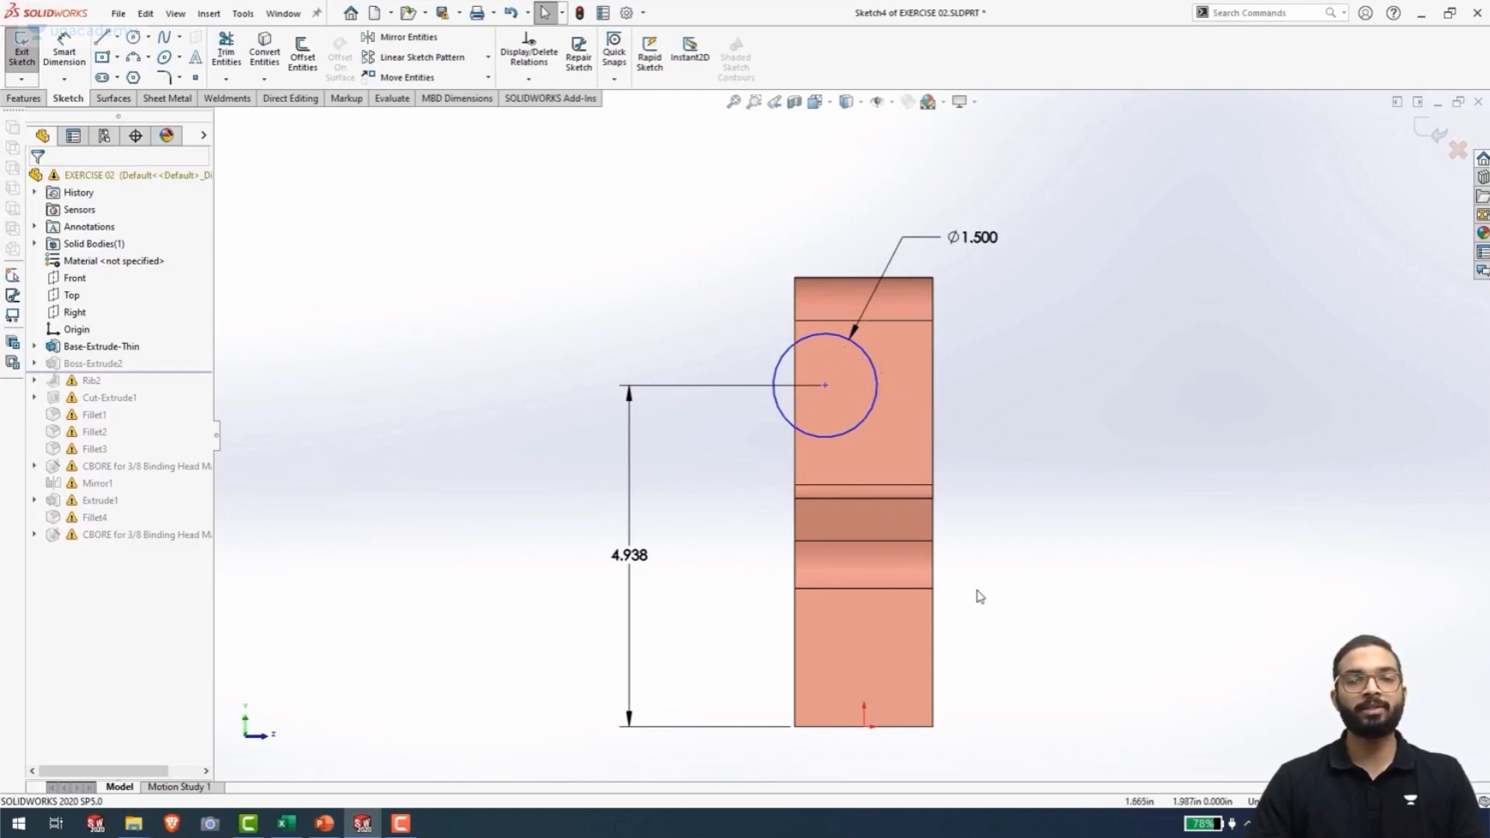
left_click(825, 386)
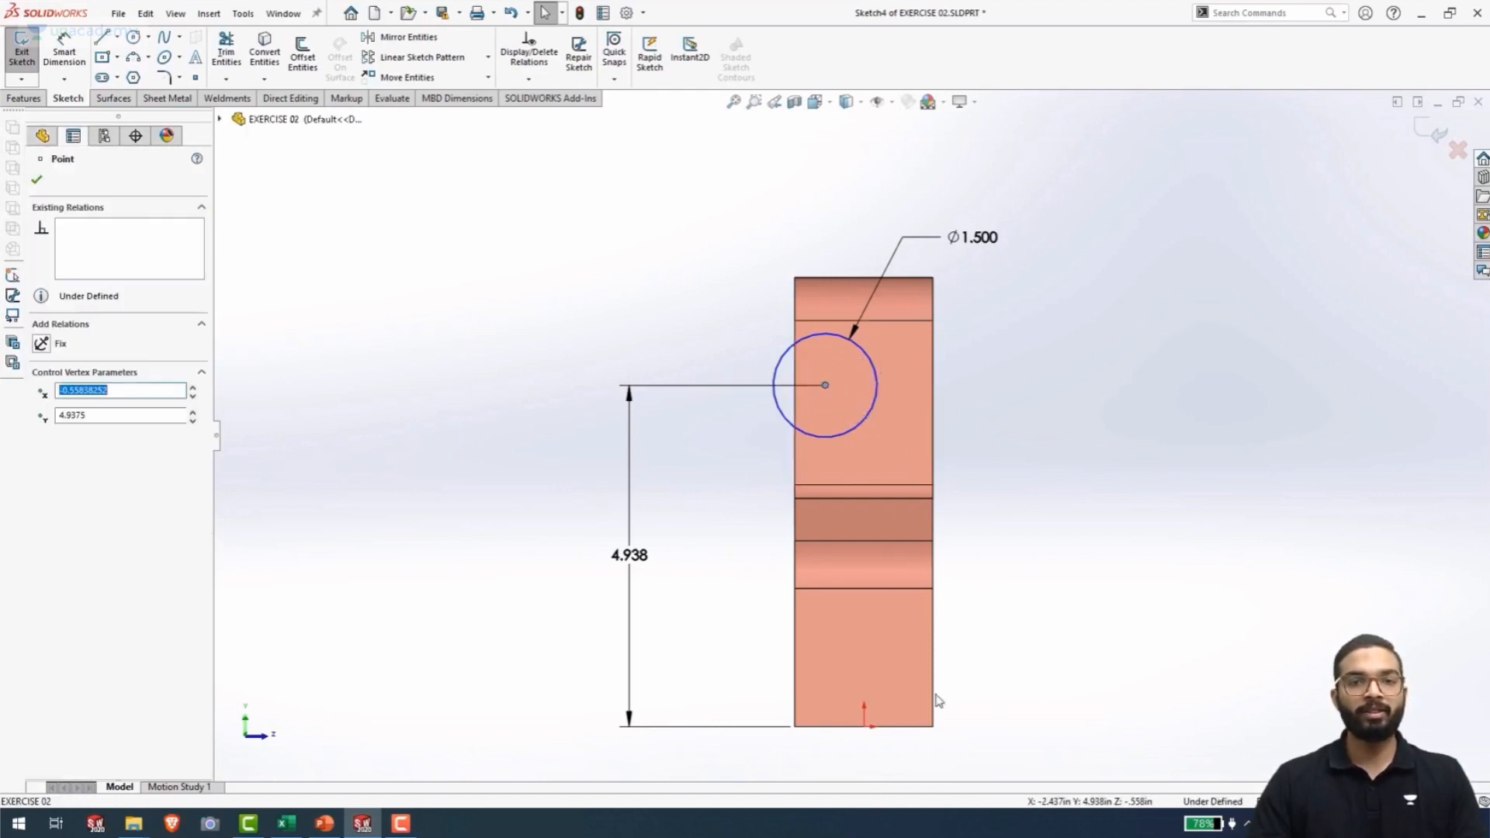
left_click(867, 728, "ctrl")
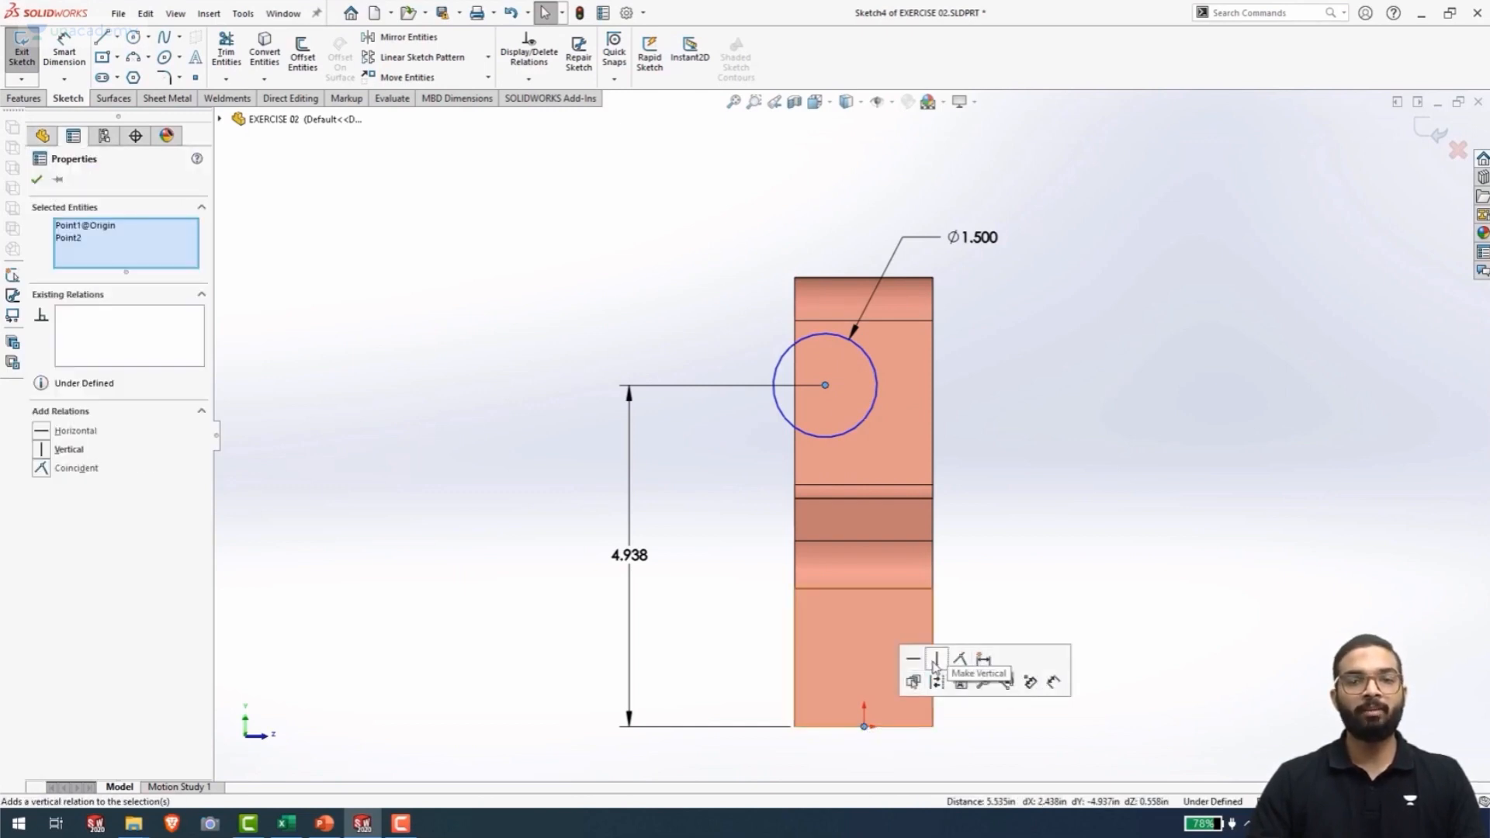
left_click(935, 660)
left_click(1074, 457)
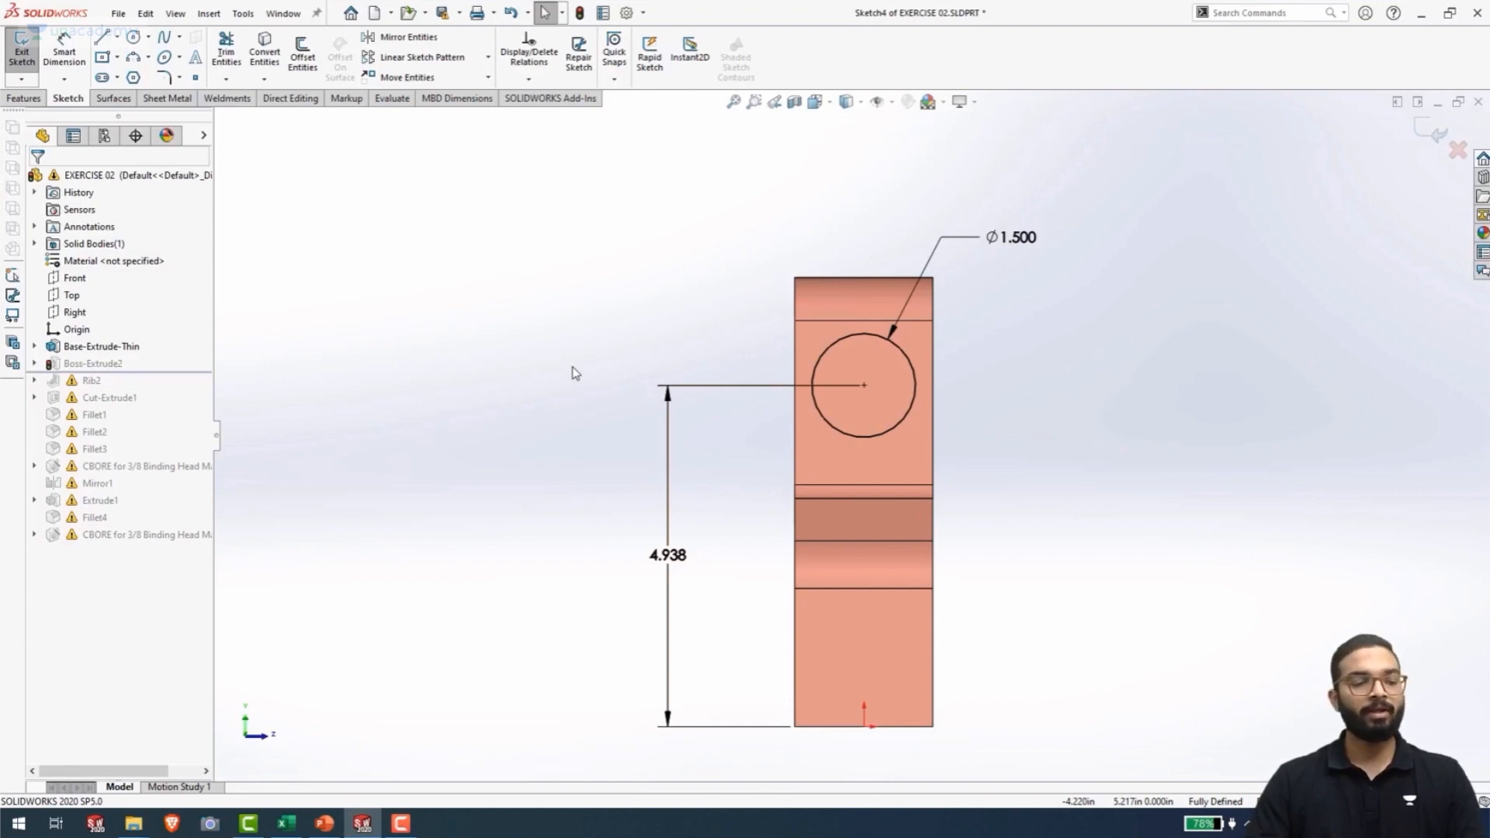
key("ctrl+b")
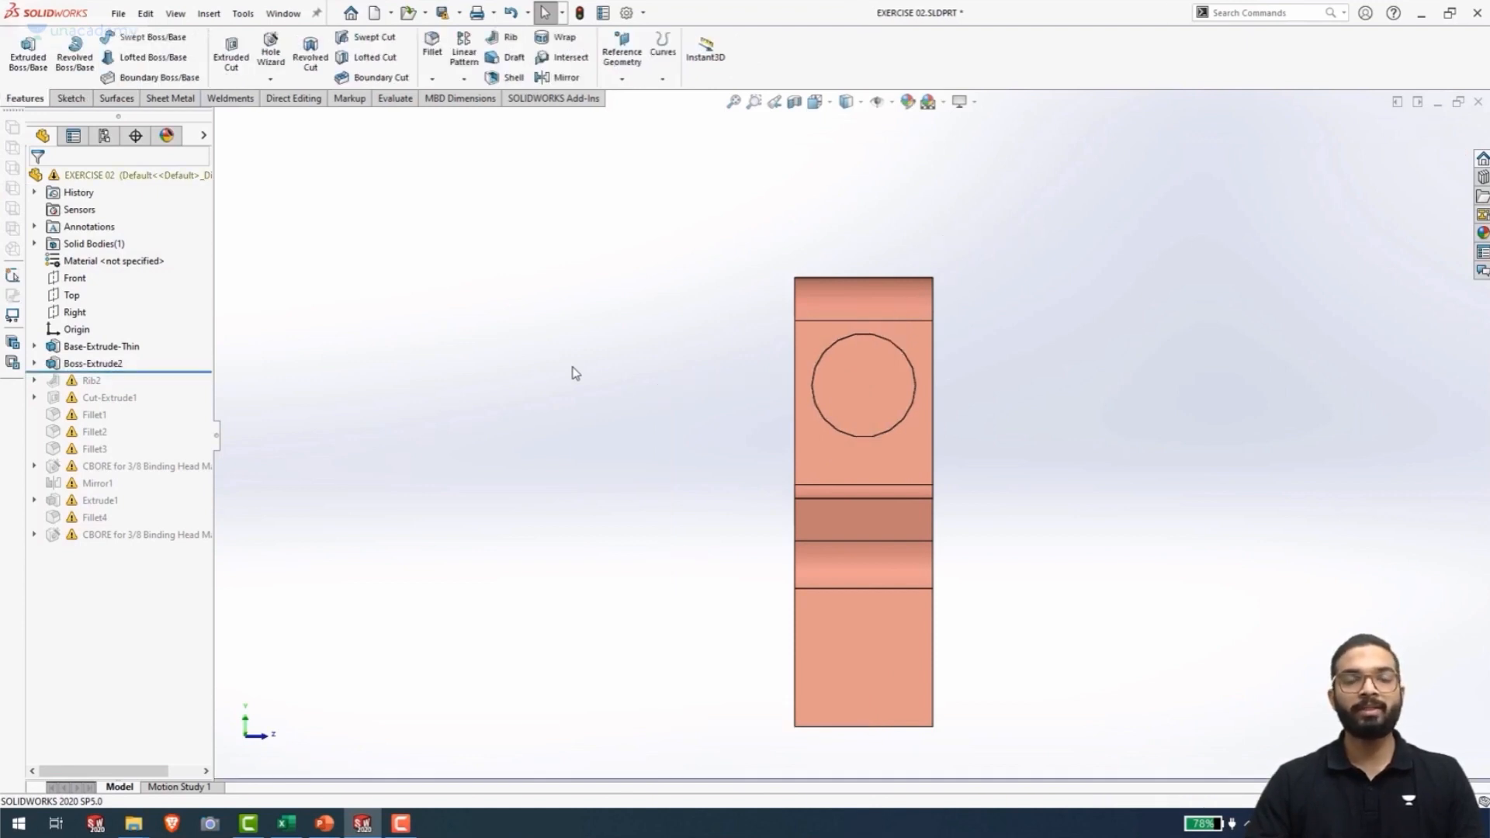
key("ctrl+7")
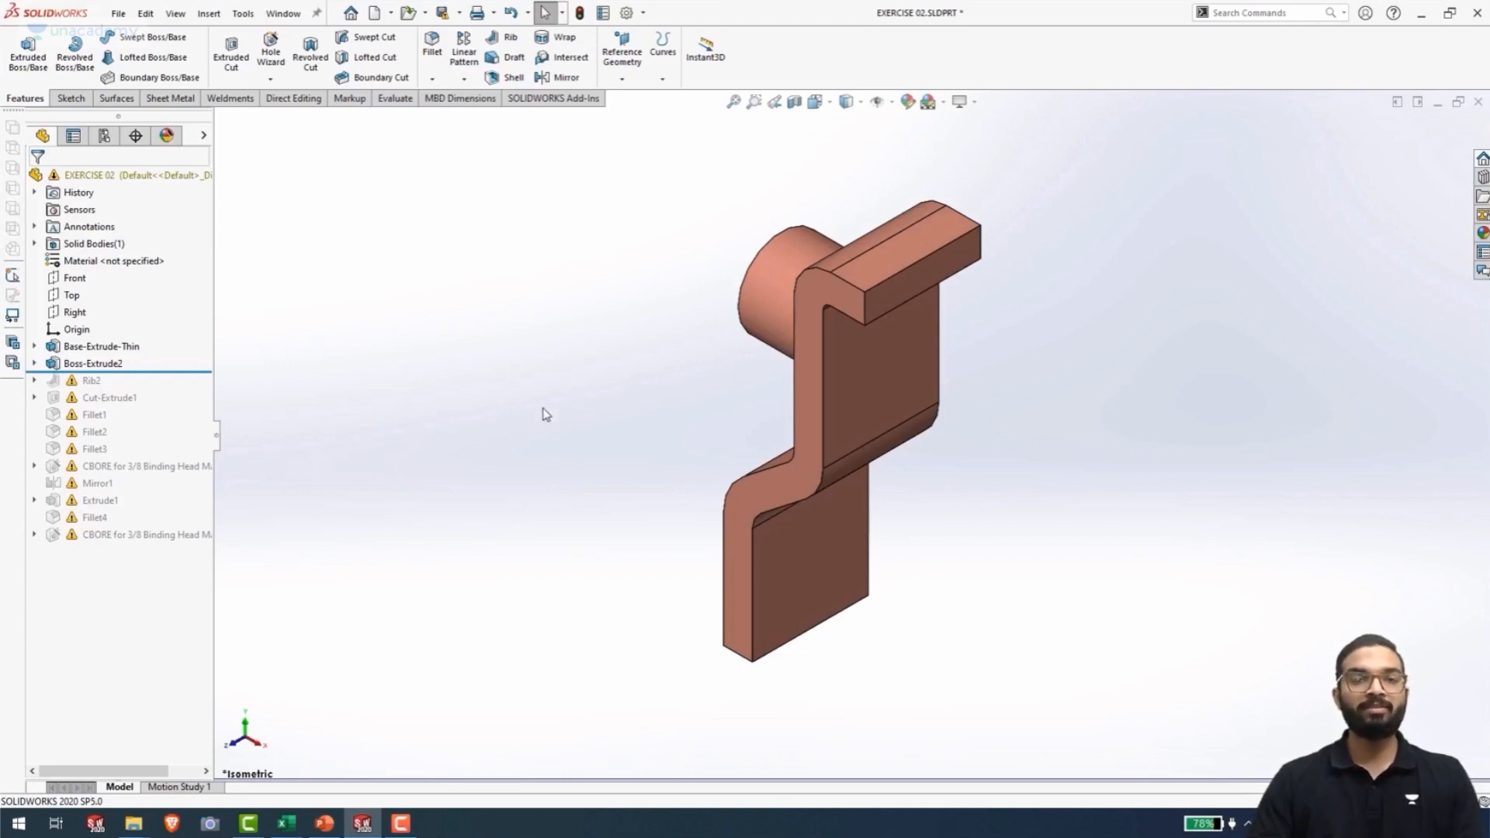
Roll the model forward past Rib2 and Cut-Extrude1, and highlight the cut to check its hole through the boss
middle_click_drag(687, 399, 769, 492)
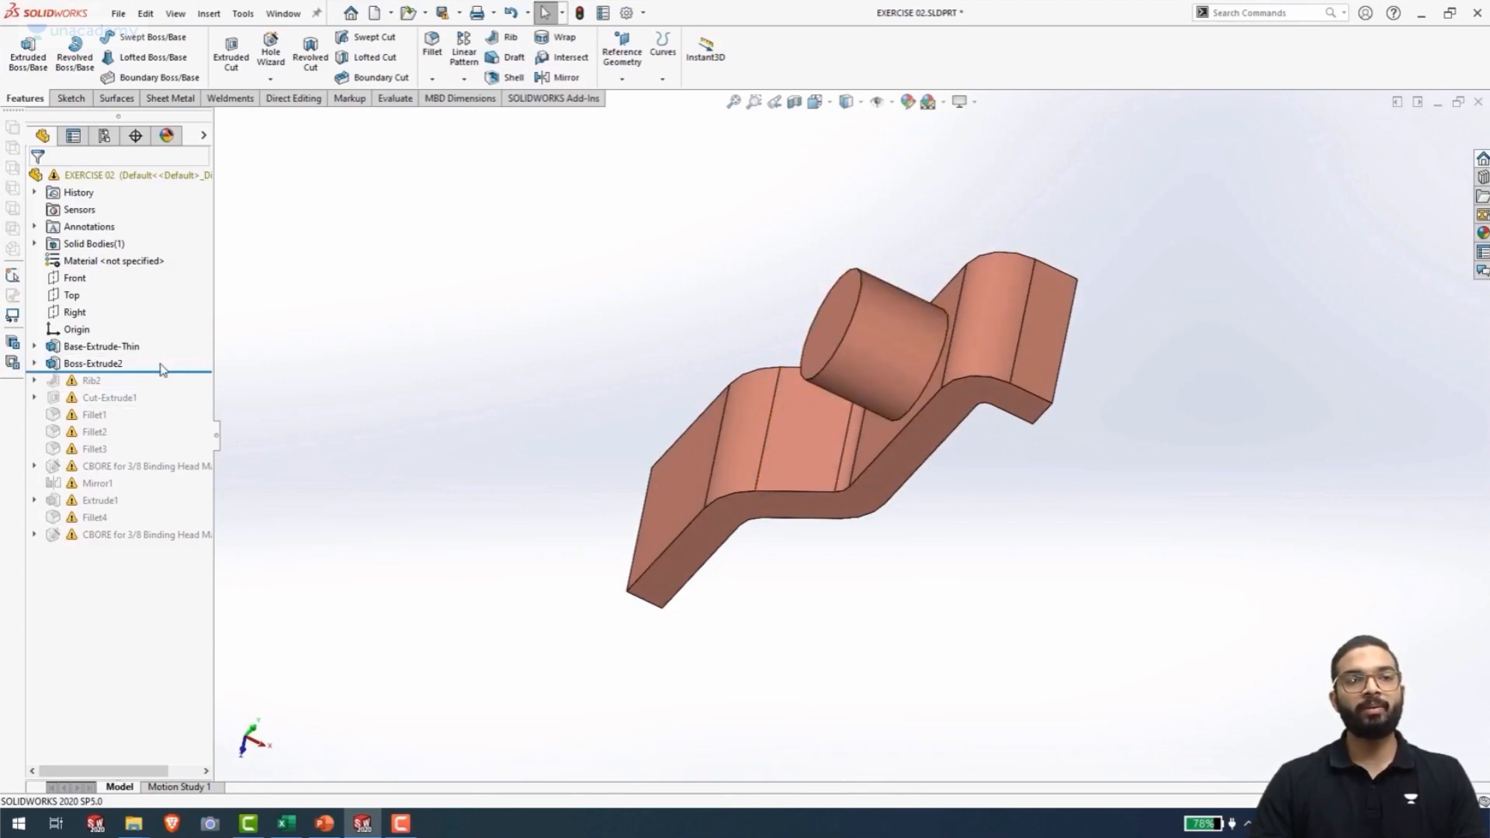
left_click_drag(163, 370, 168, 387)
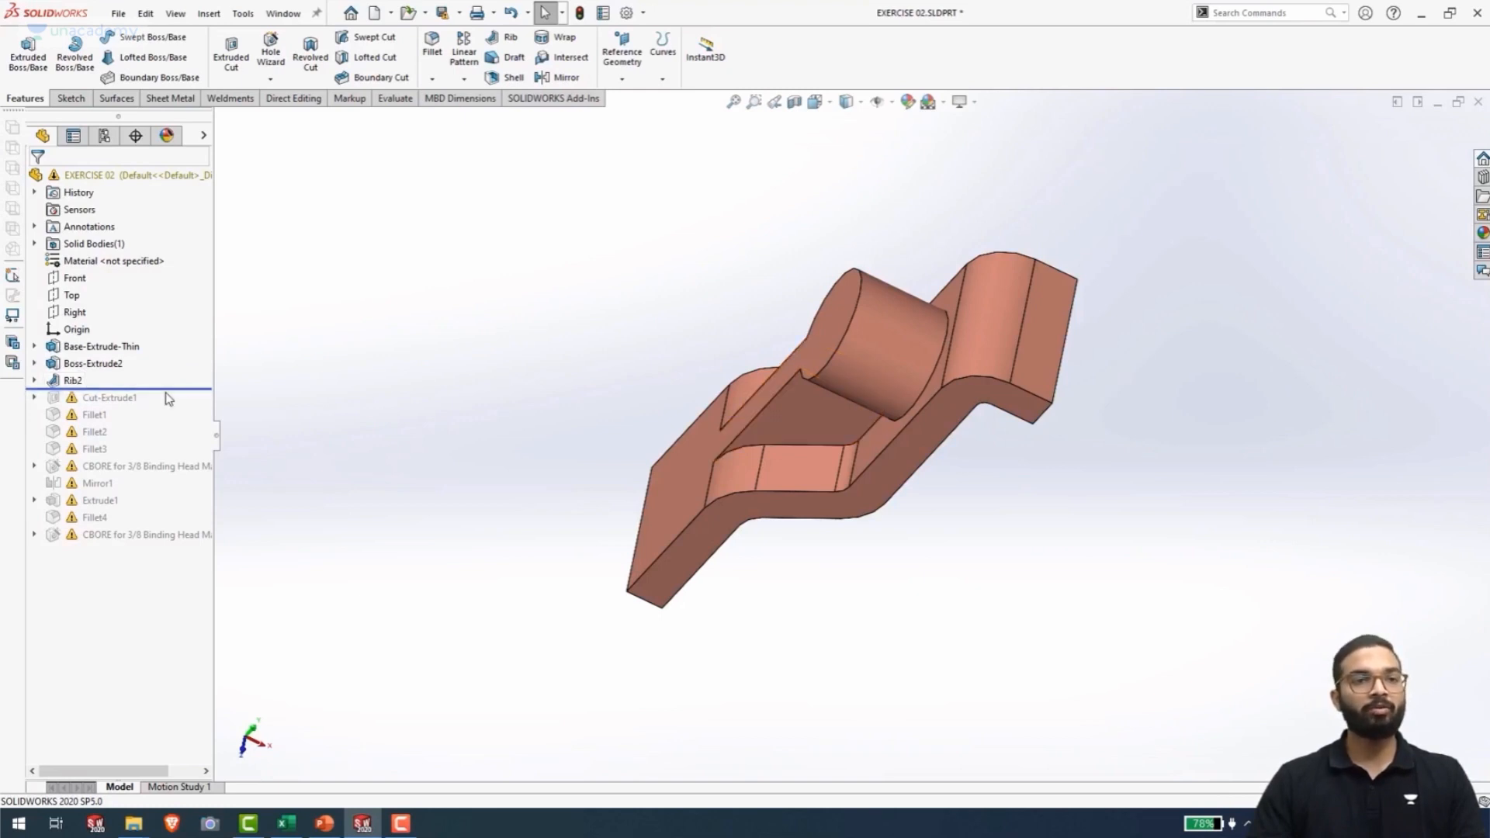
left_click_drag(168, 392, 175, 405)
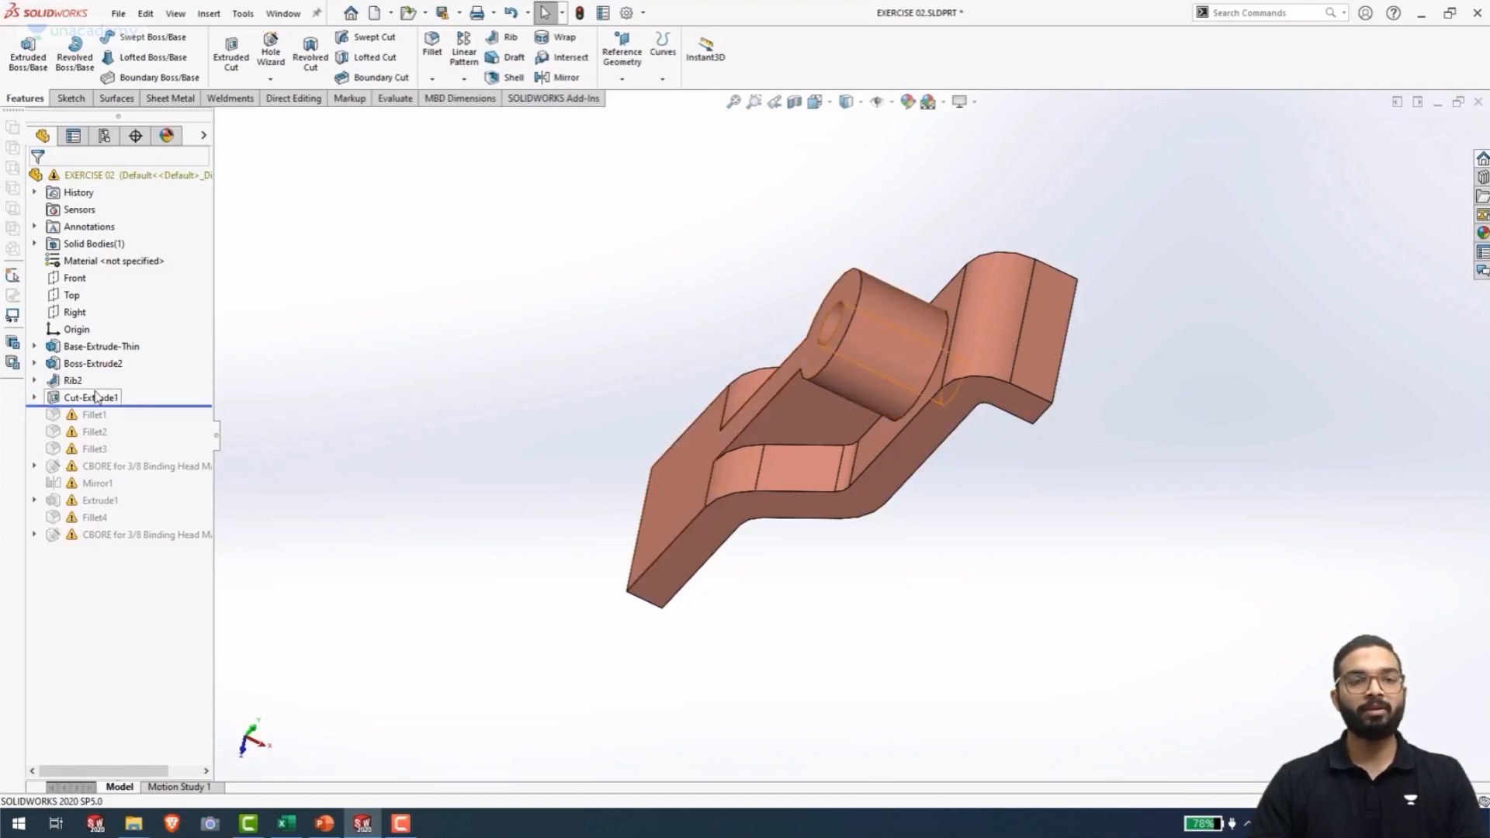
left_click(95, 398)
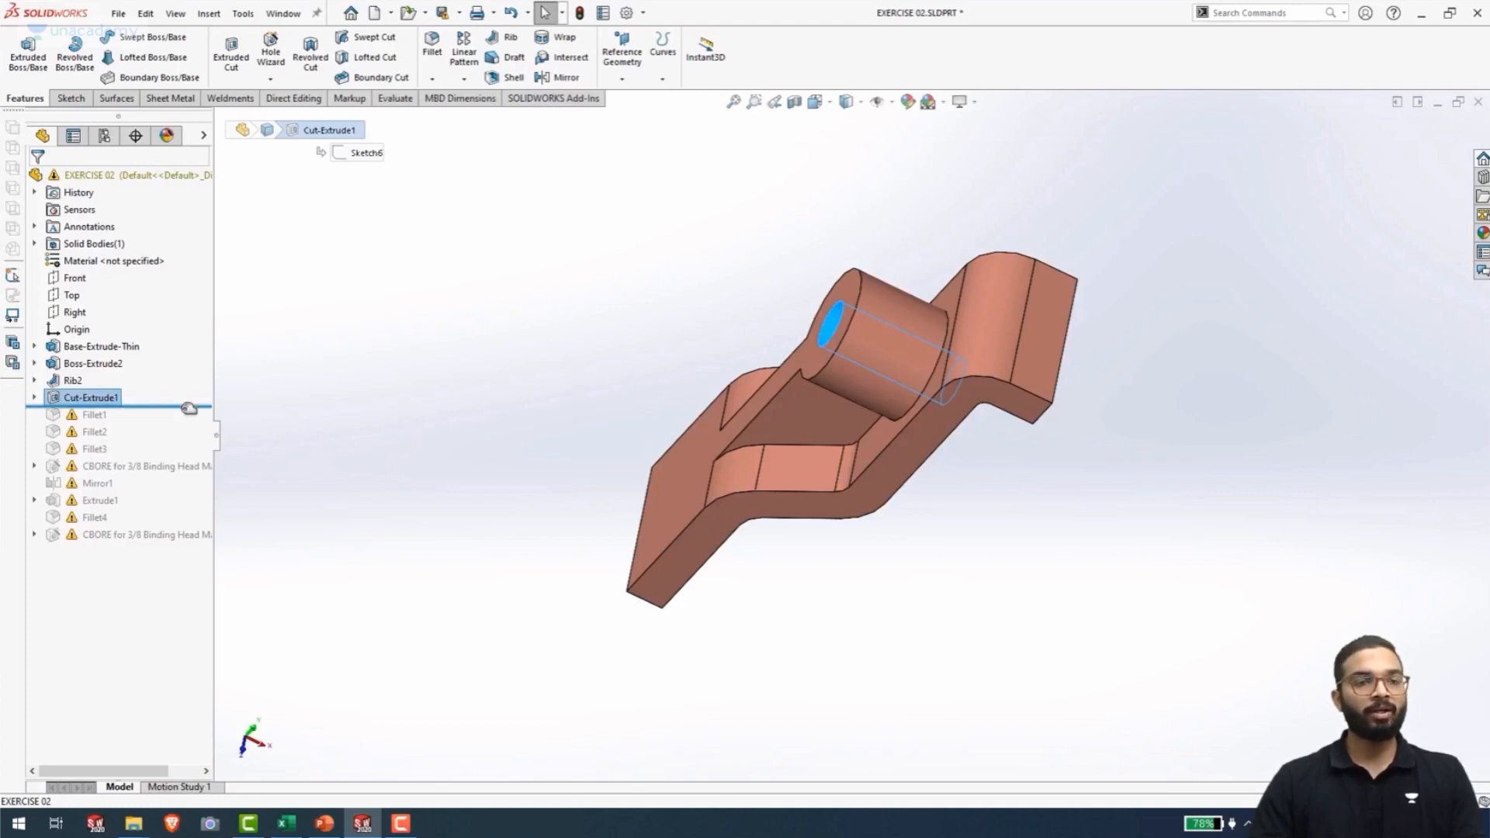
Roll the model forward one feature at a time past Fillet1, Fillet2 and Fillet3, checking the rounded edges
left_click_drag(189, 408, 189, 422)
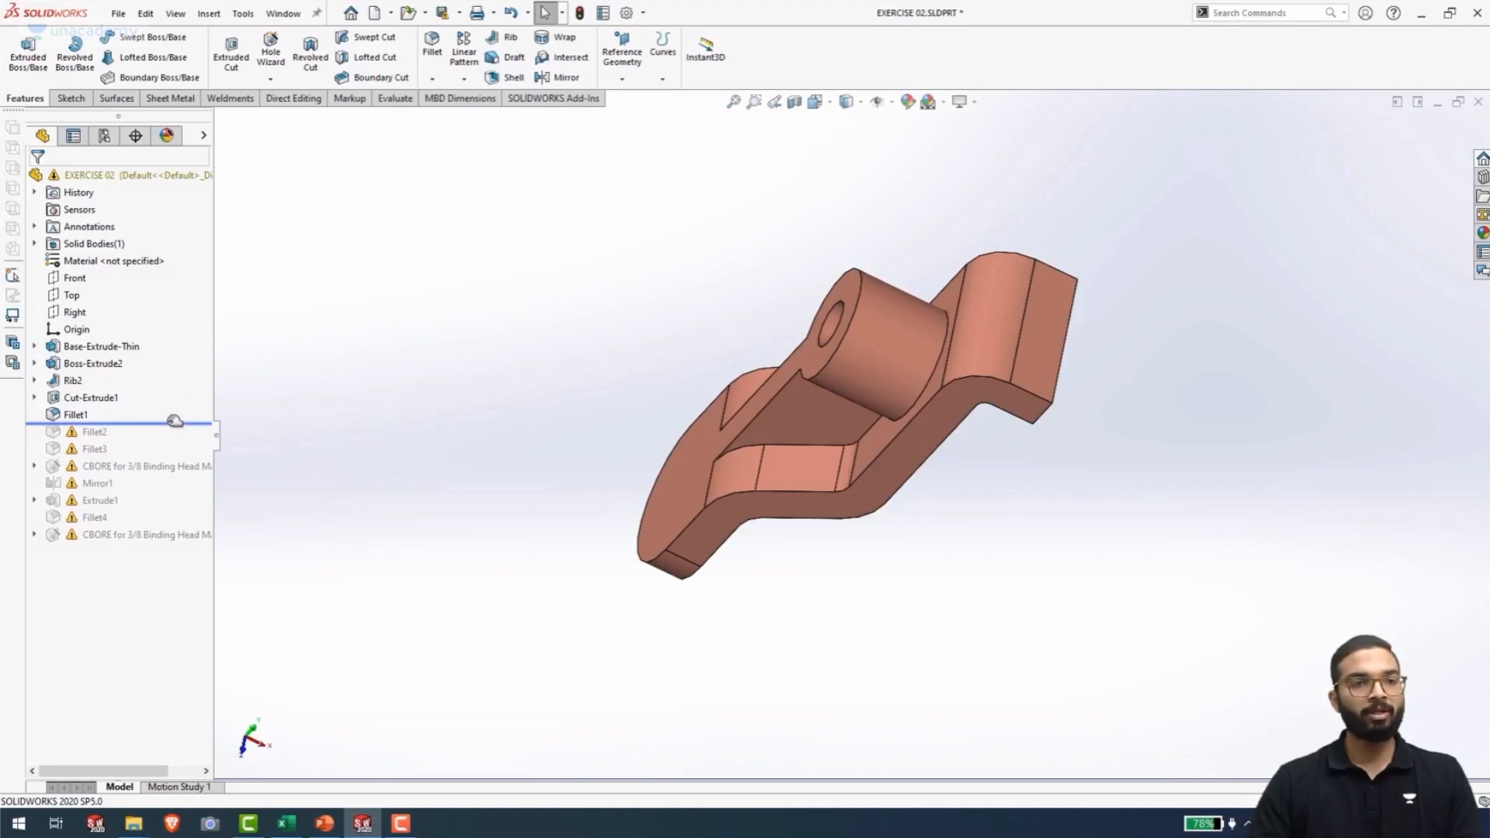
left_click_drag(175, 421, 177, 433)
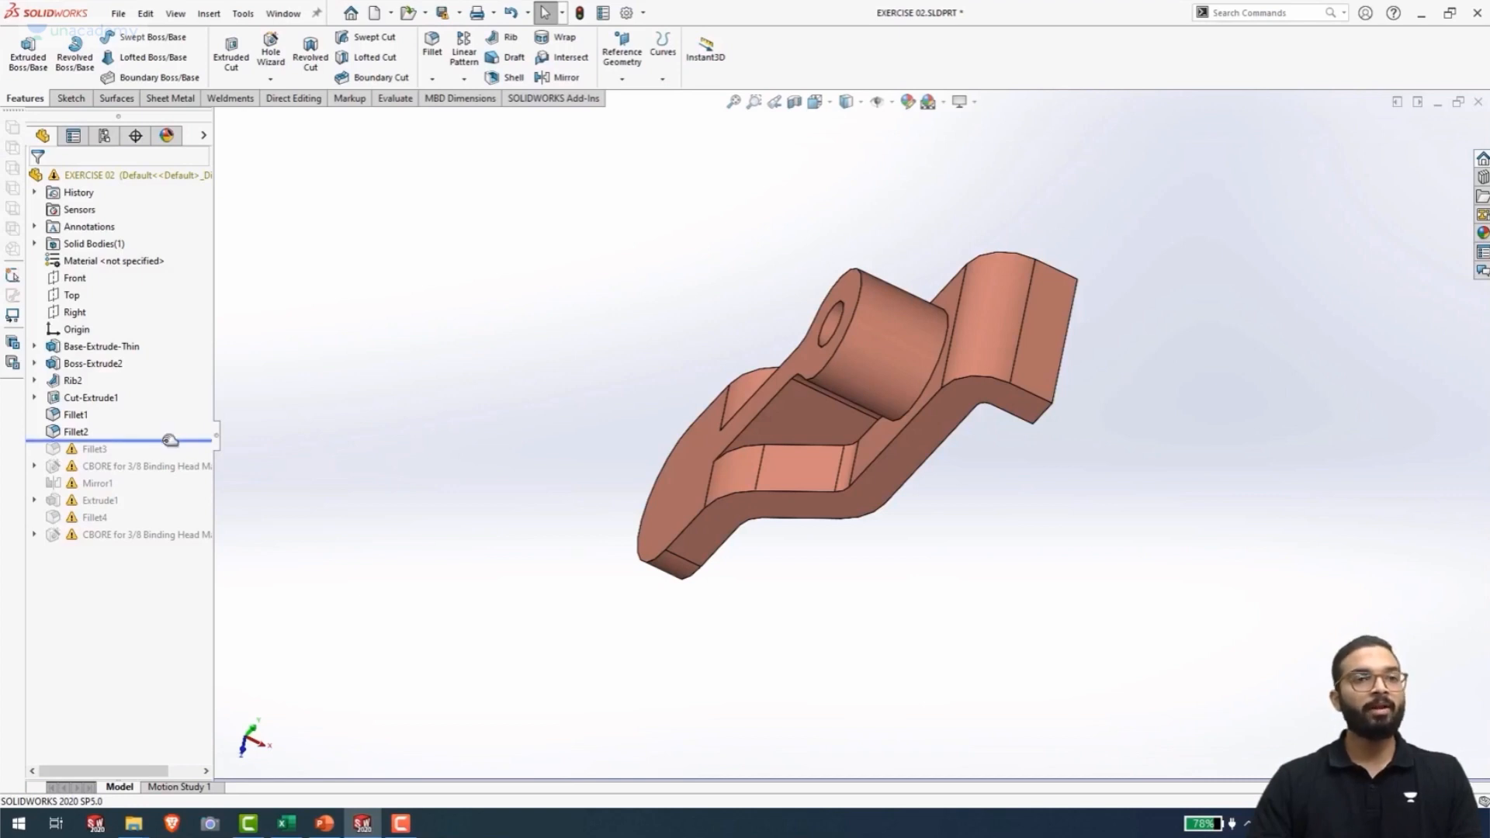
left_click_drag(170, 440, 173, 455)
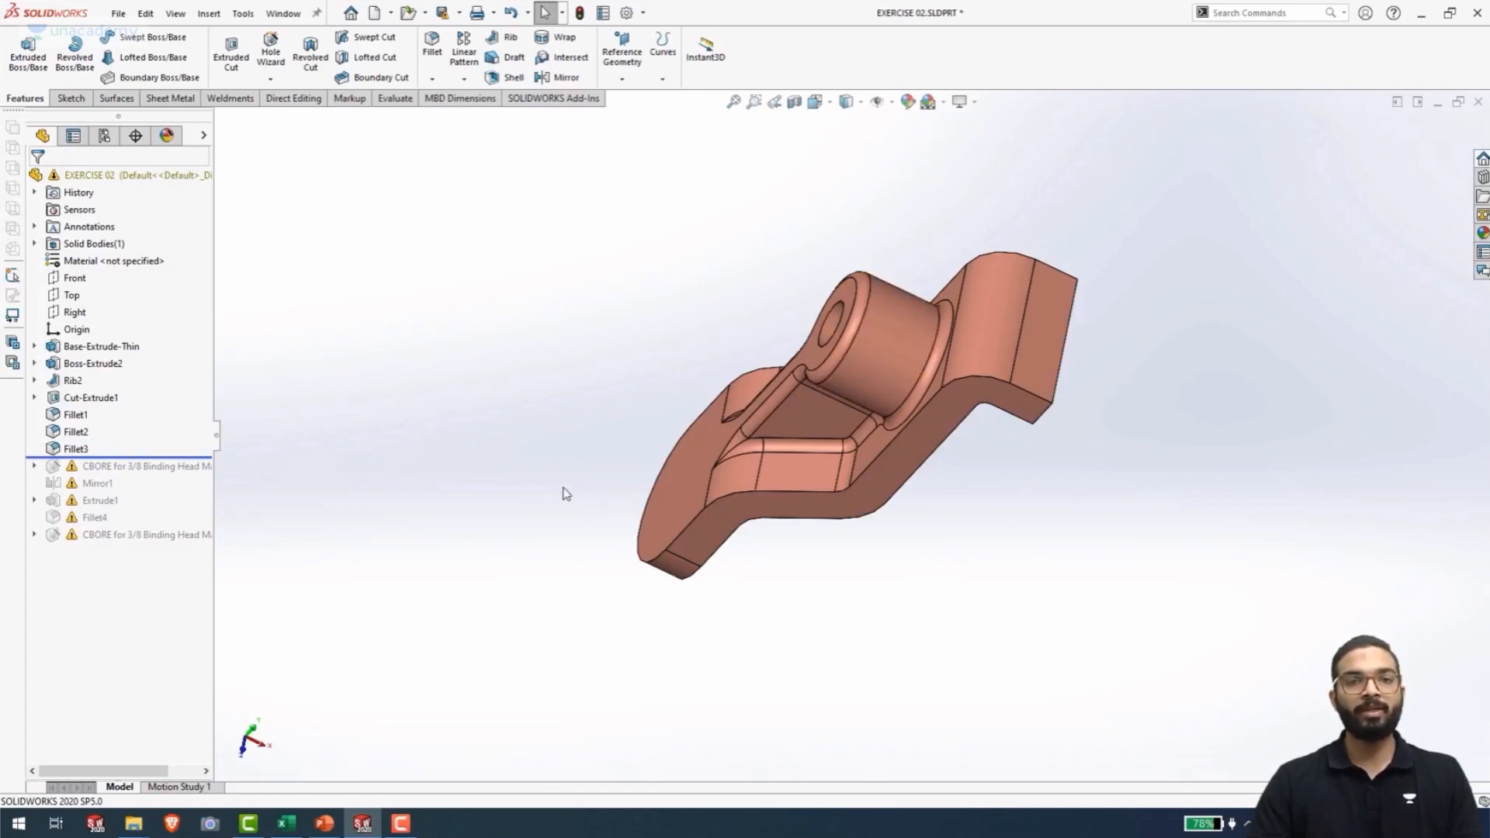
middle_click_drag(566, 492, 661, 542)
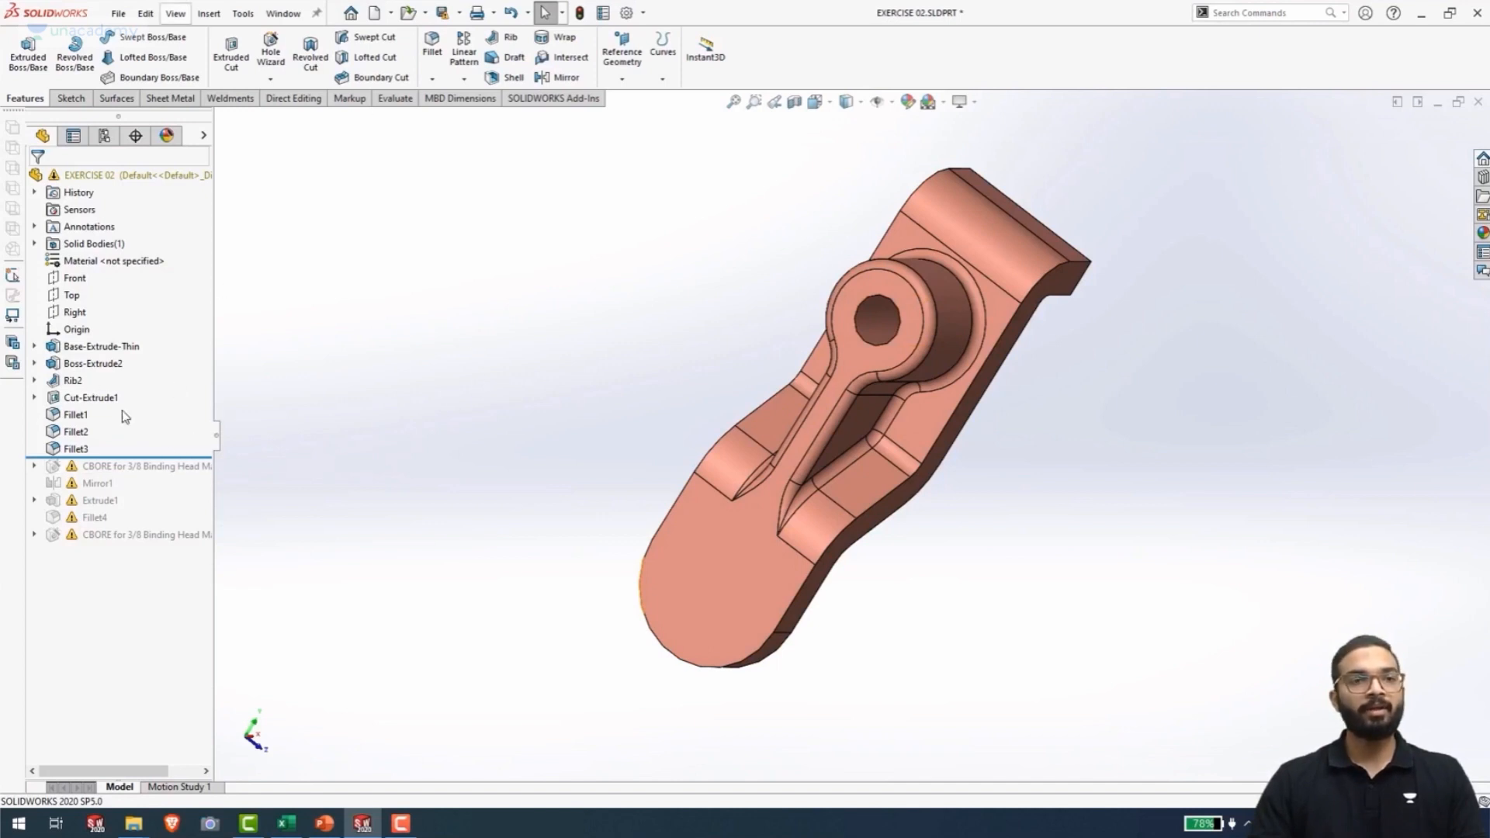
Roll the model forward past the first 3/8 Binding Head Machine Screw counterbore and Mirror1, ending in isometric view
left_click_drag(200, 459, 201, 469)
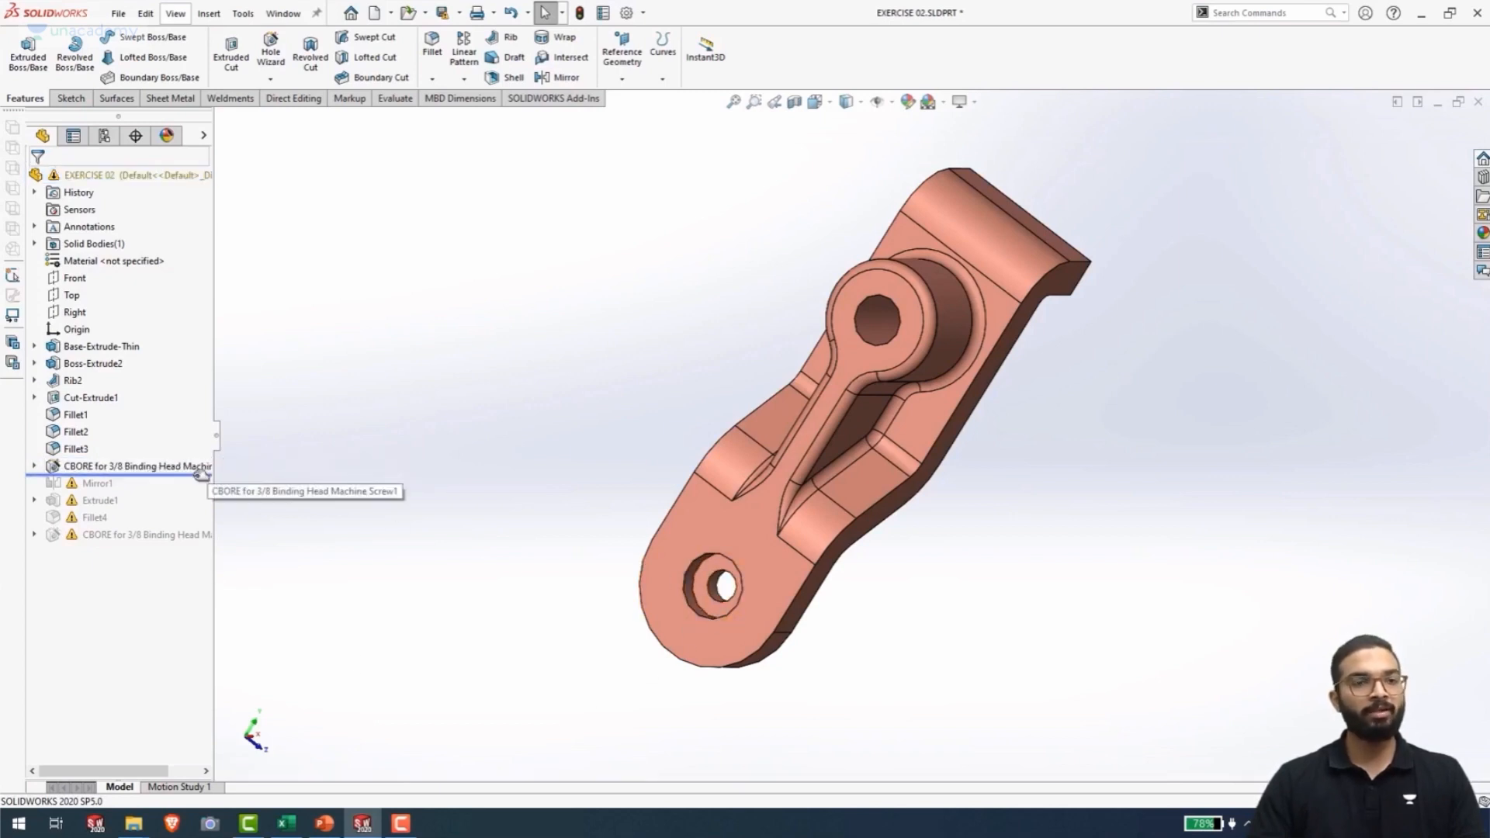
left_click_drag(201, 474, 203, 490)
key("f")
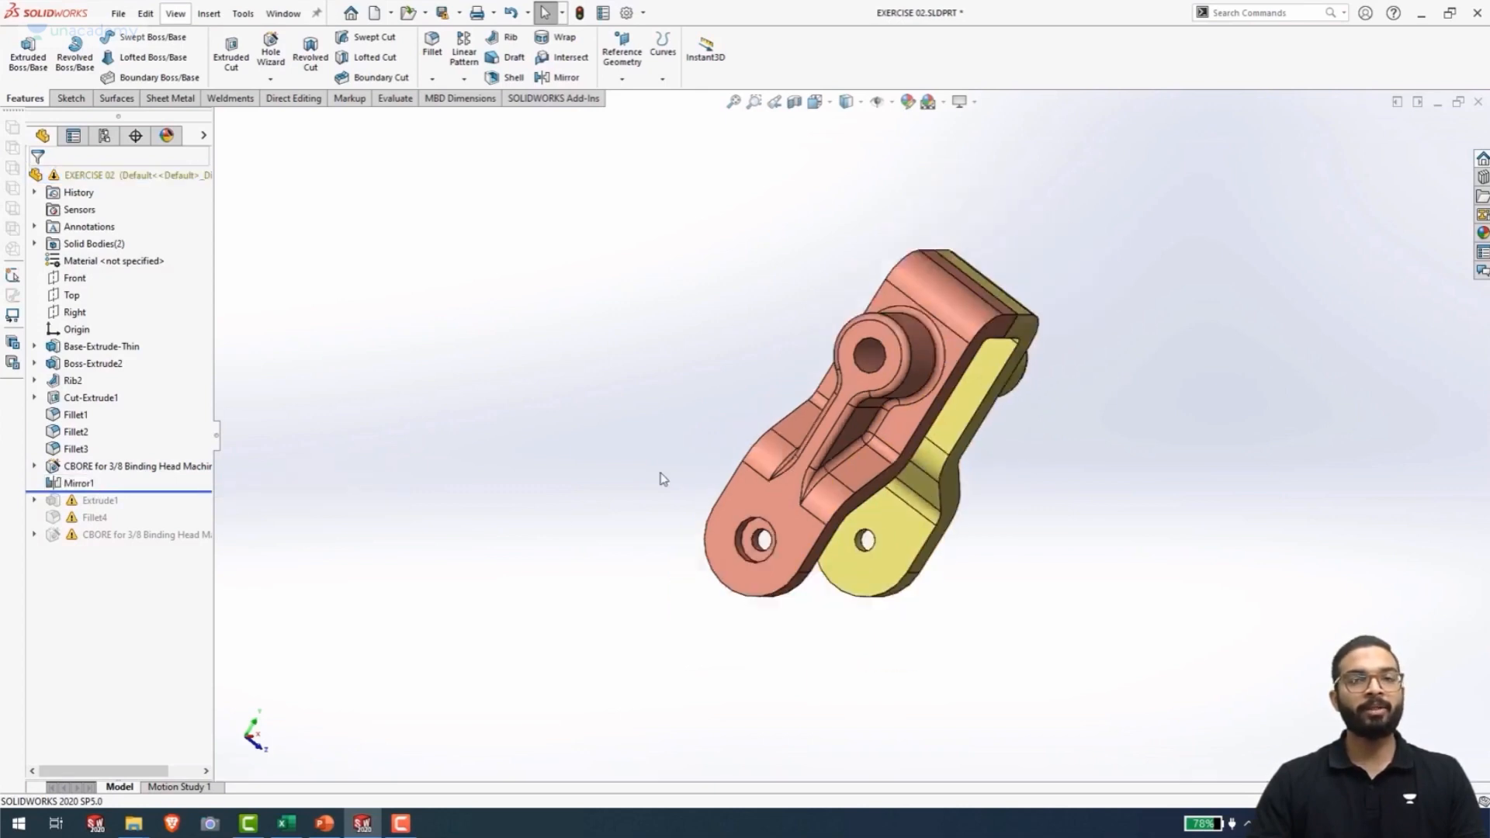
middle_click_drag(648, 465, 606, 439)
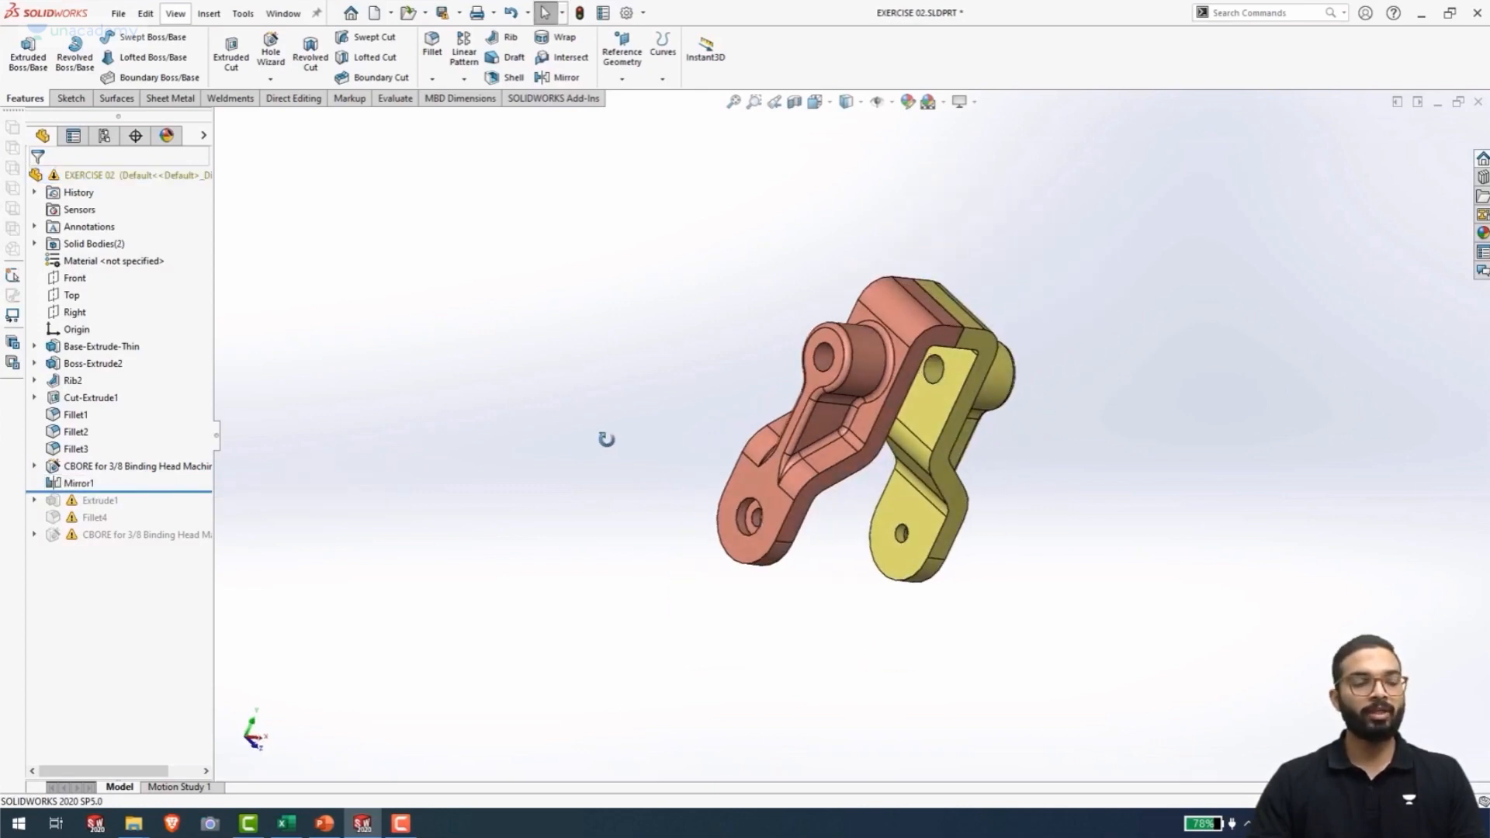
key("ctrl+7")
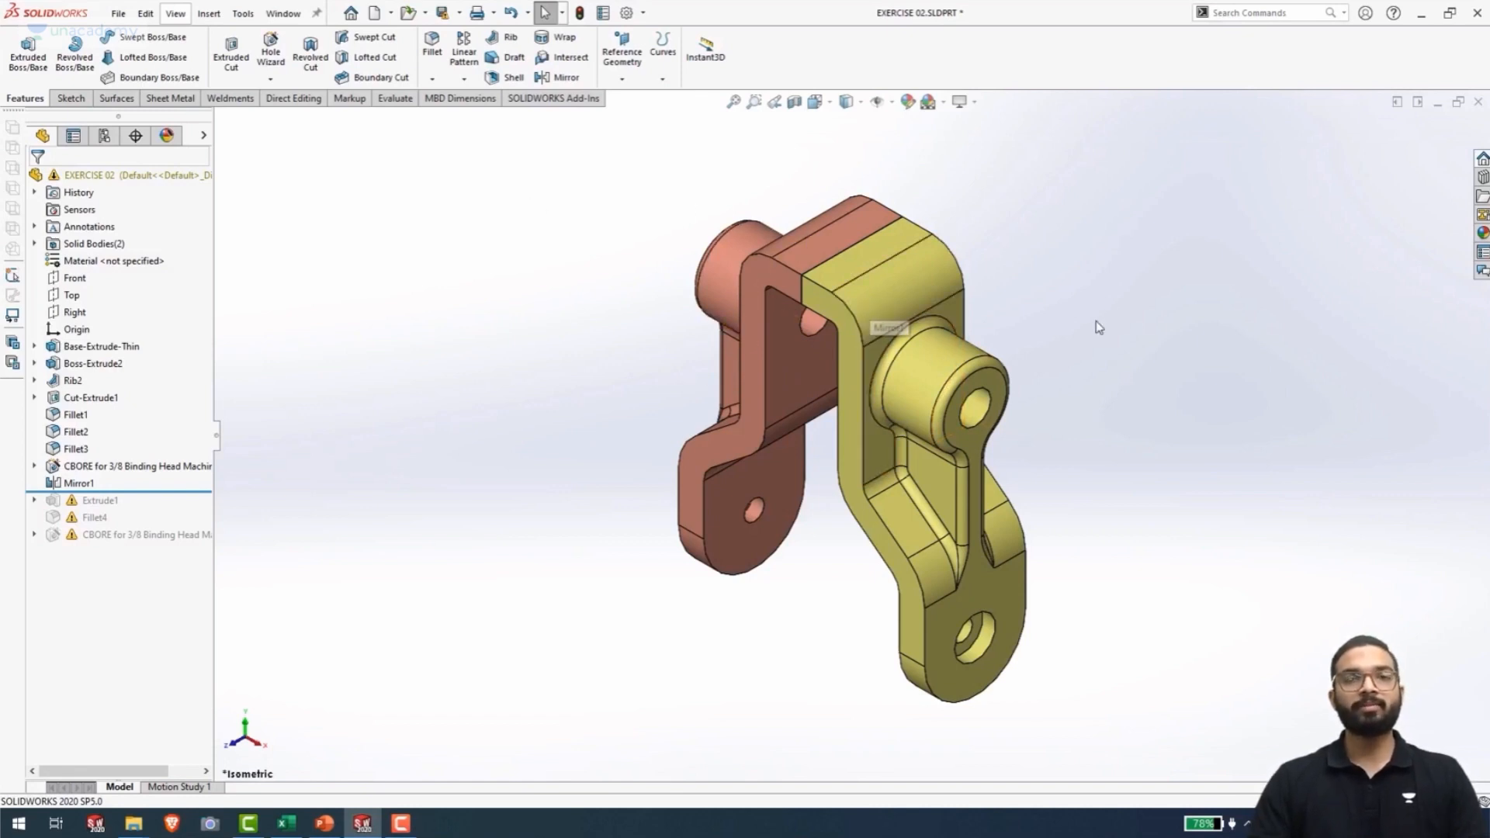
Inspect the separate solid bodies, and join the mirrored halves by enabling Merge solids in the Mirror1 definition
left_click(34, 245)
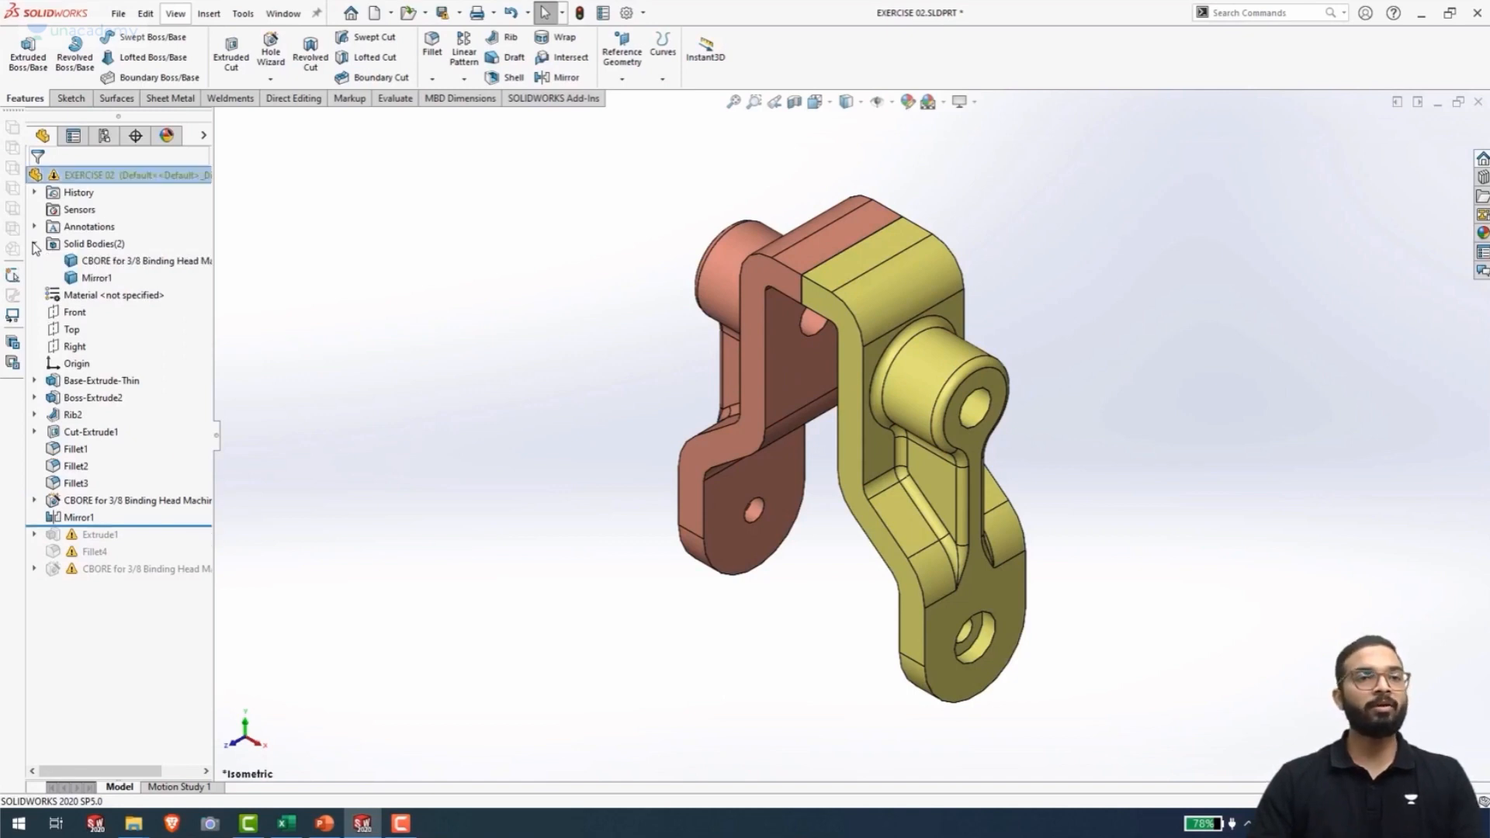
left_click(136, 262)
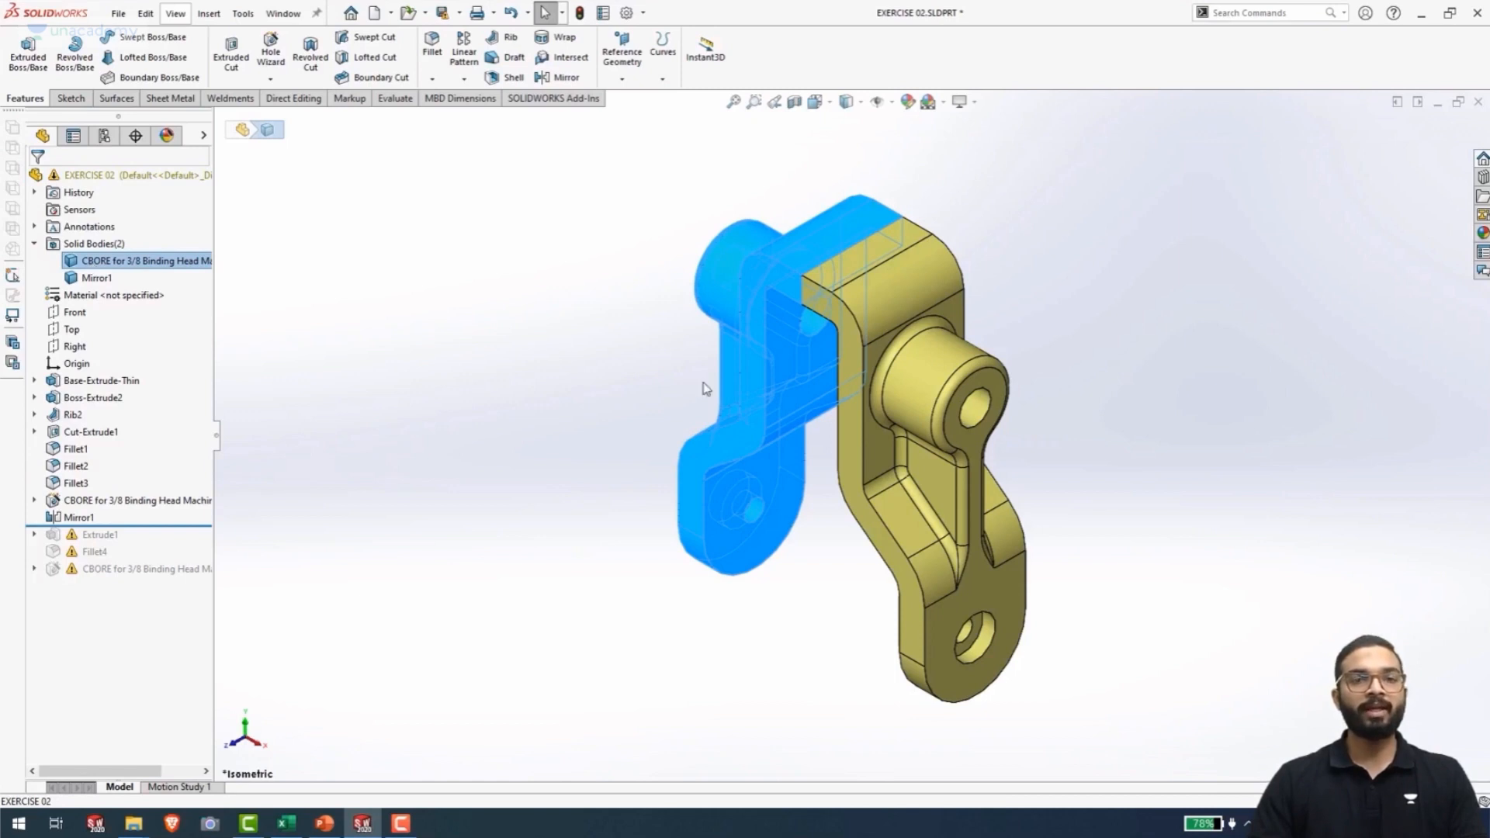
left_click(92, 278)
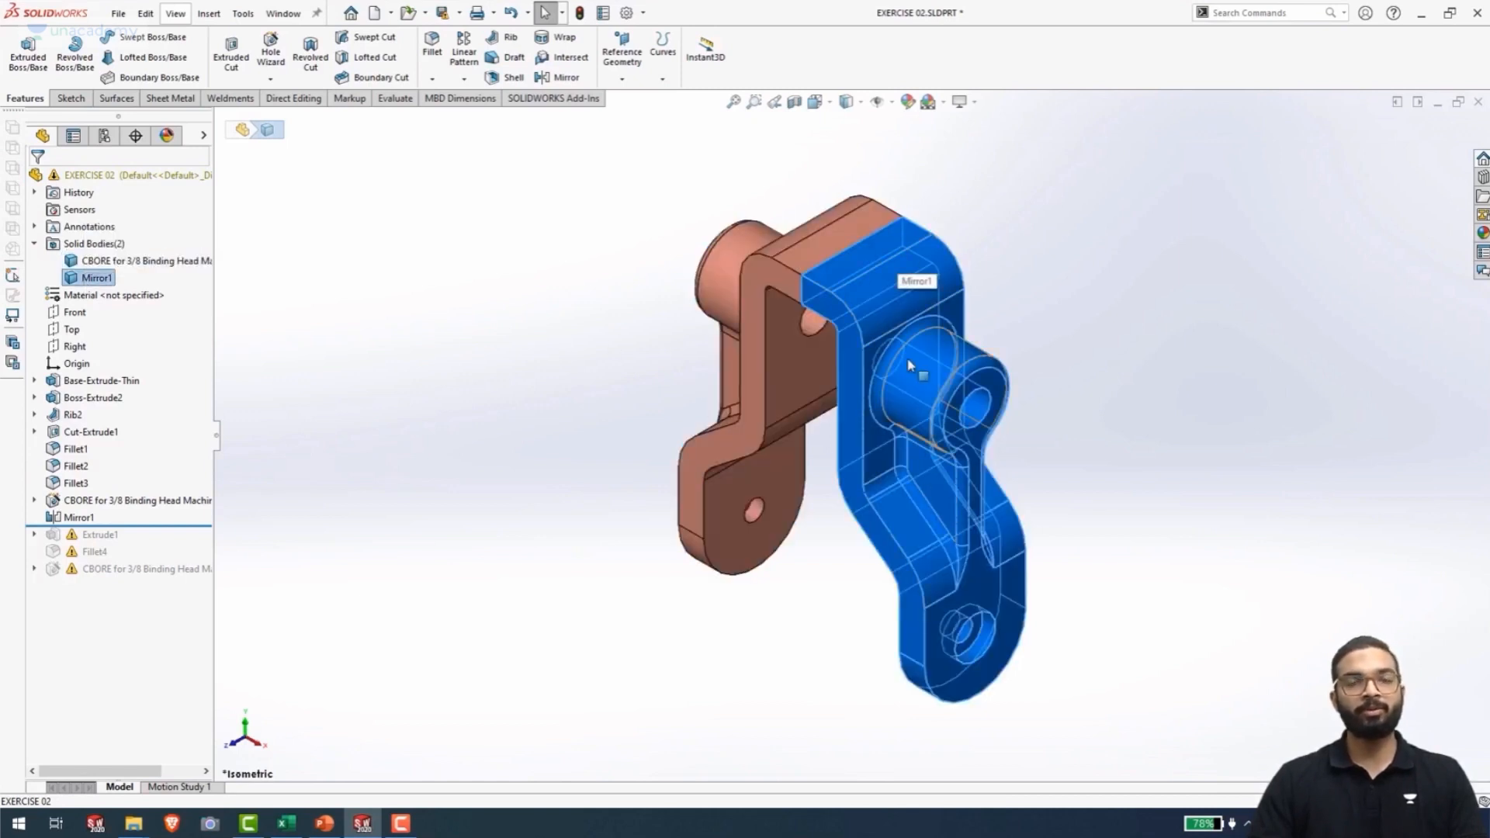
left_click(552, 459)
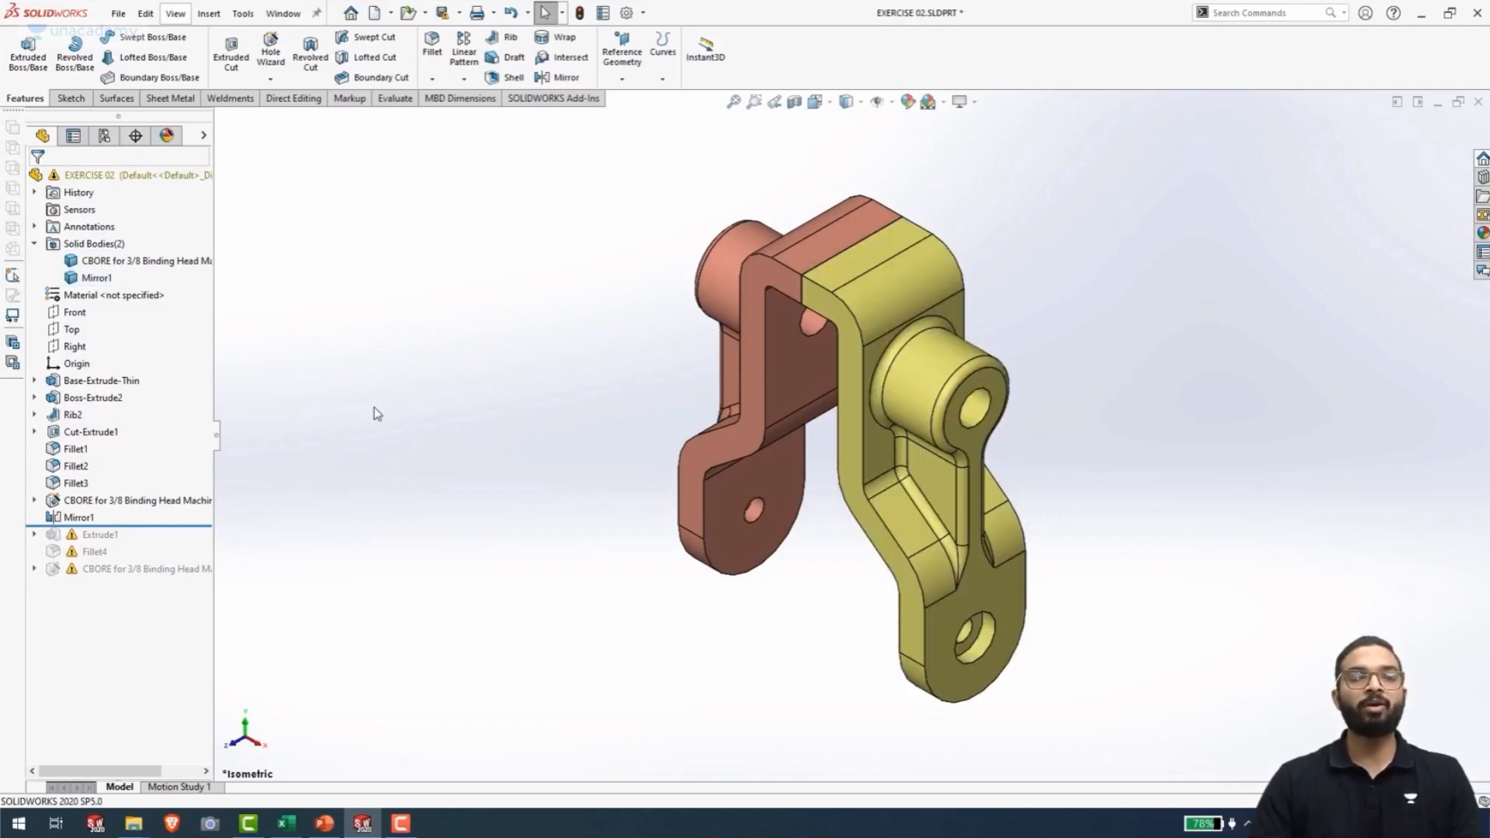
right_click(69, 518)
left_click(87, 431)
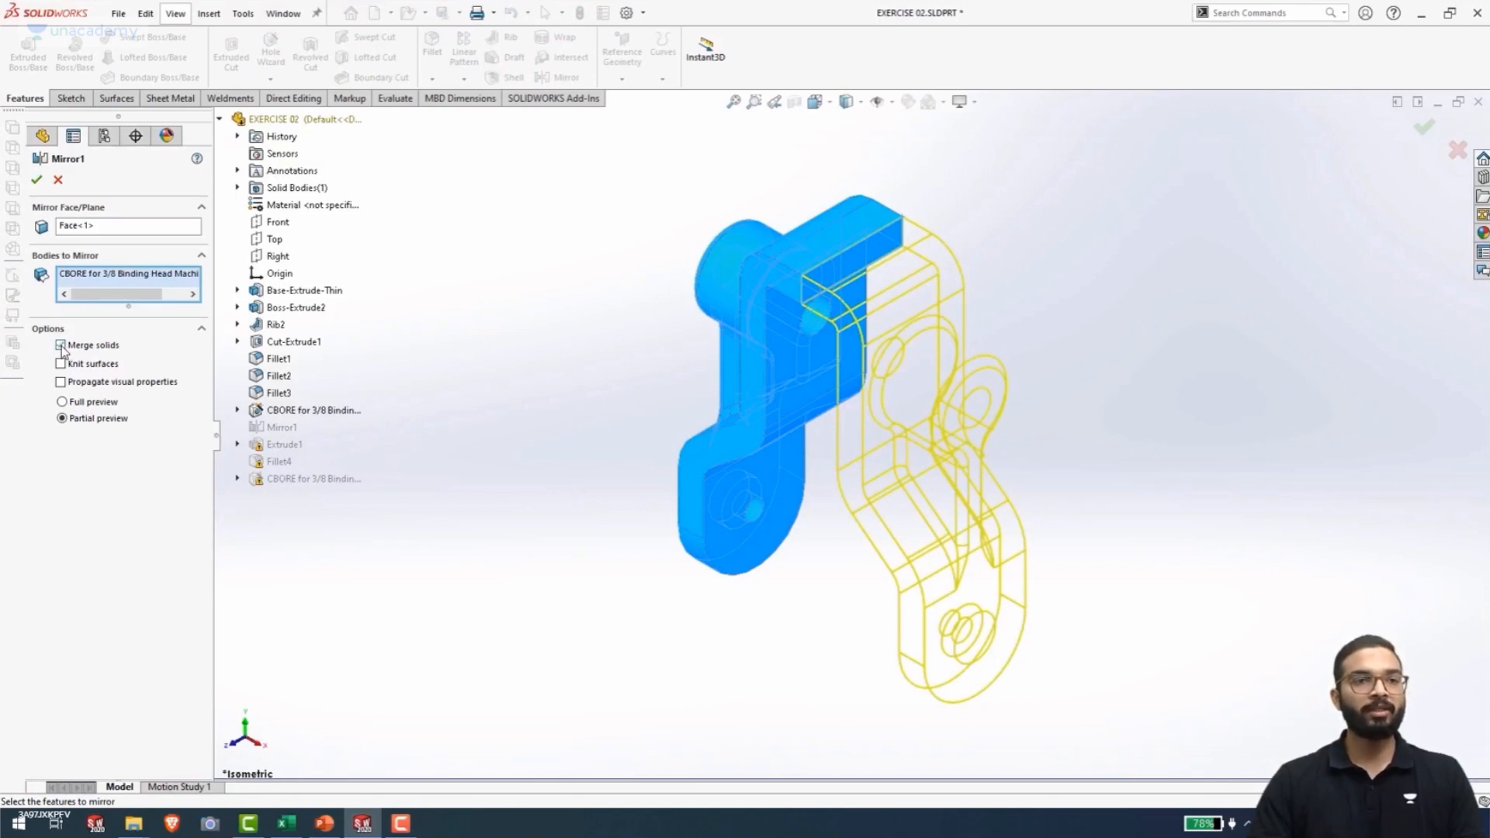
left_click(36, 181)
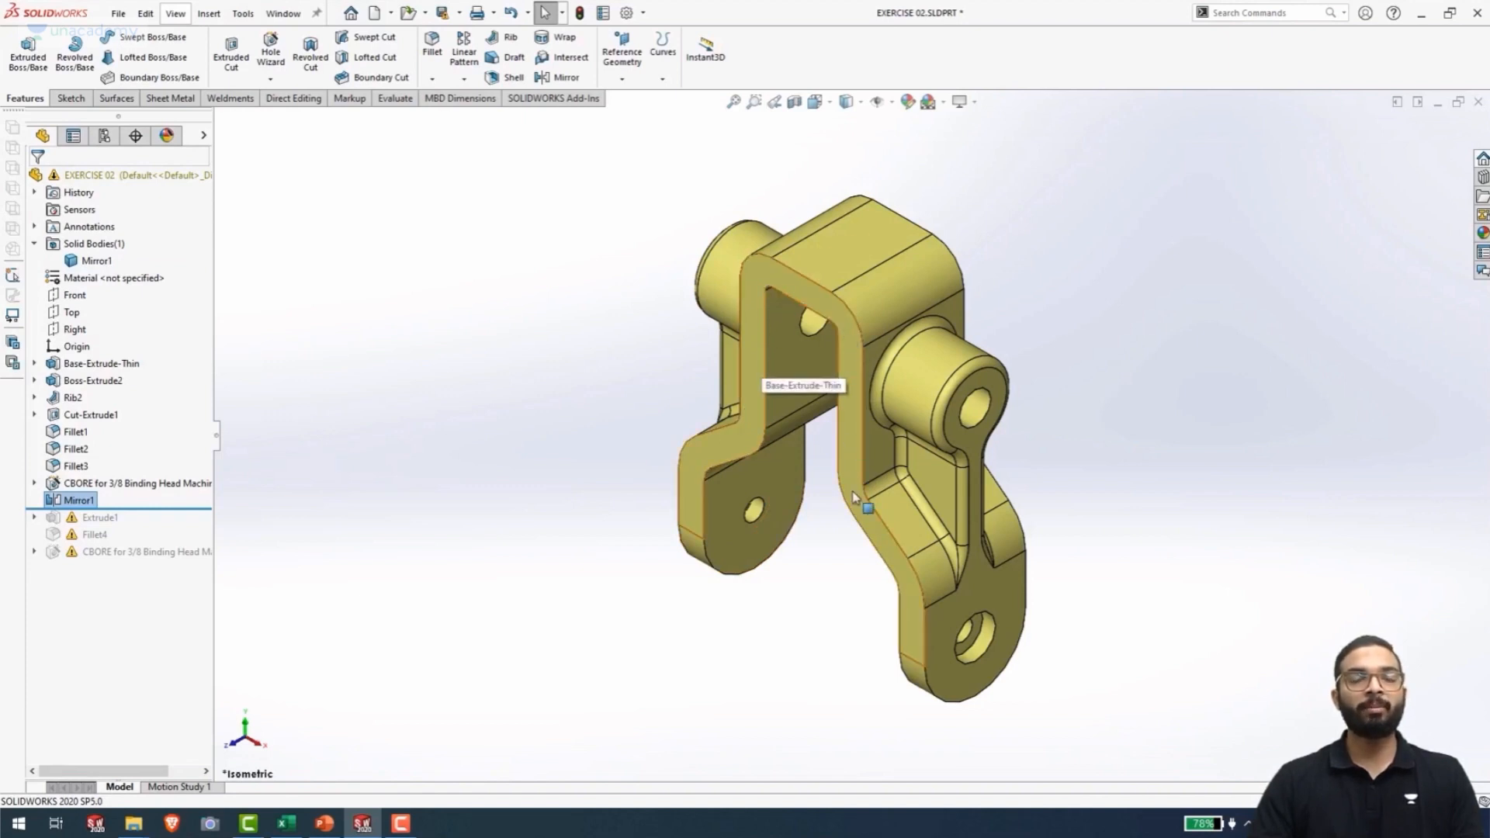
left_click(97, 261)
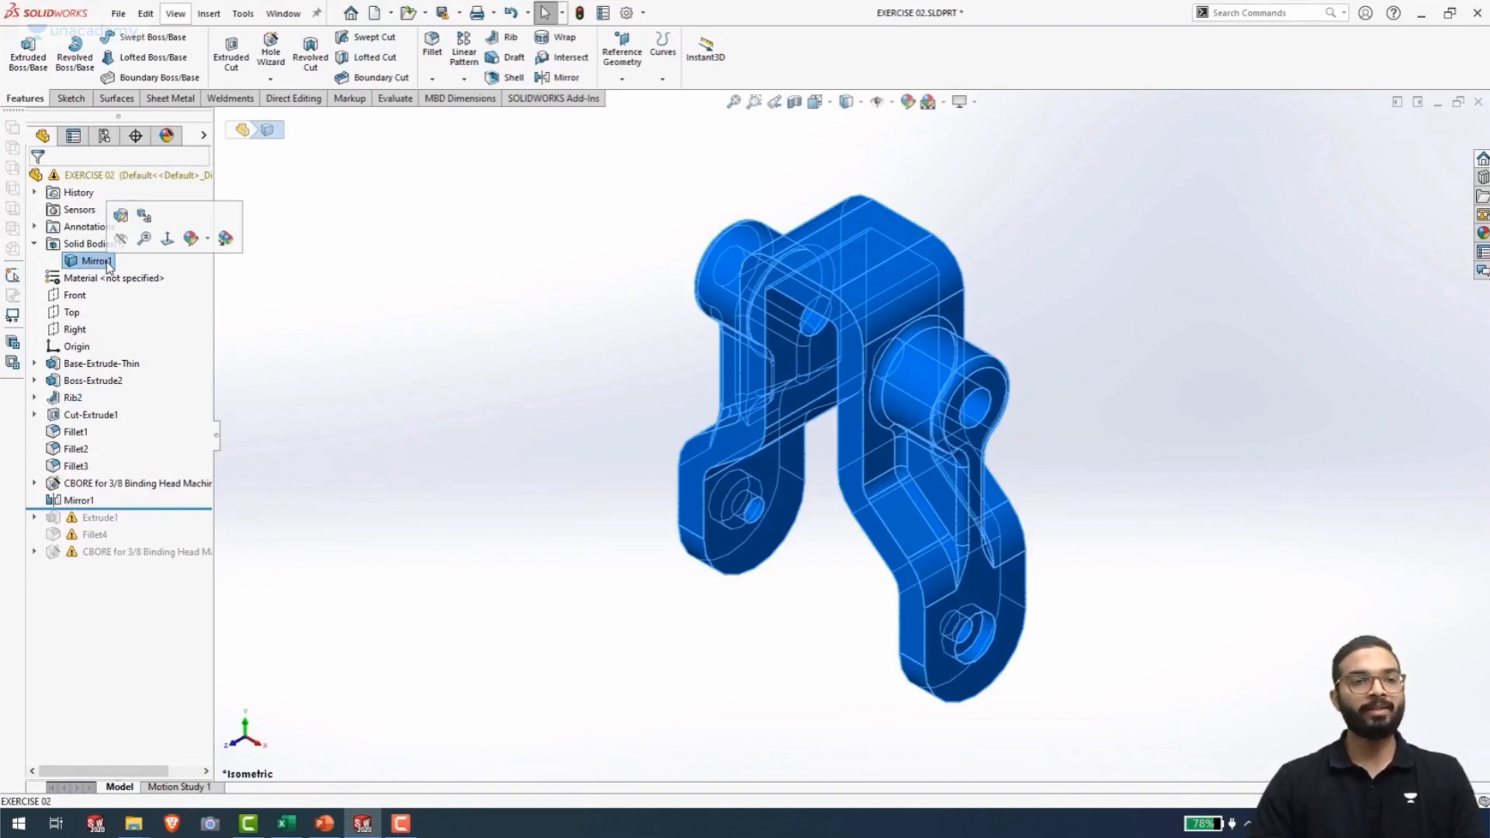
left_click(384, 386)
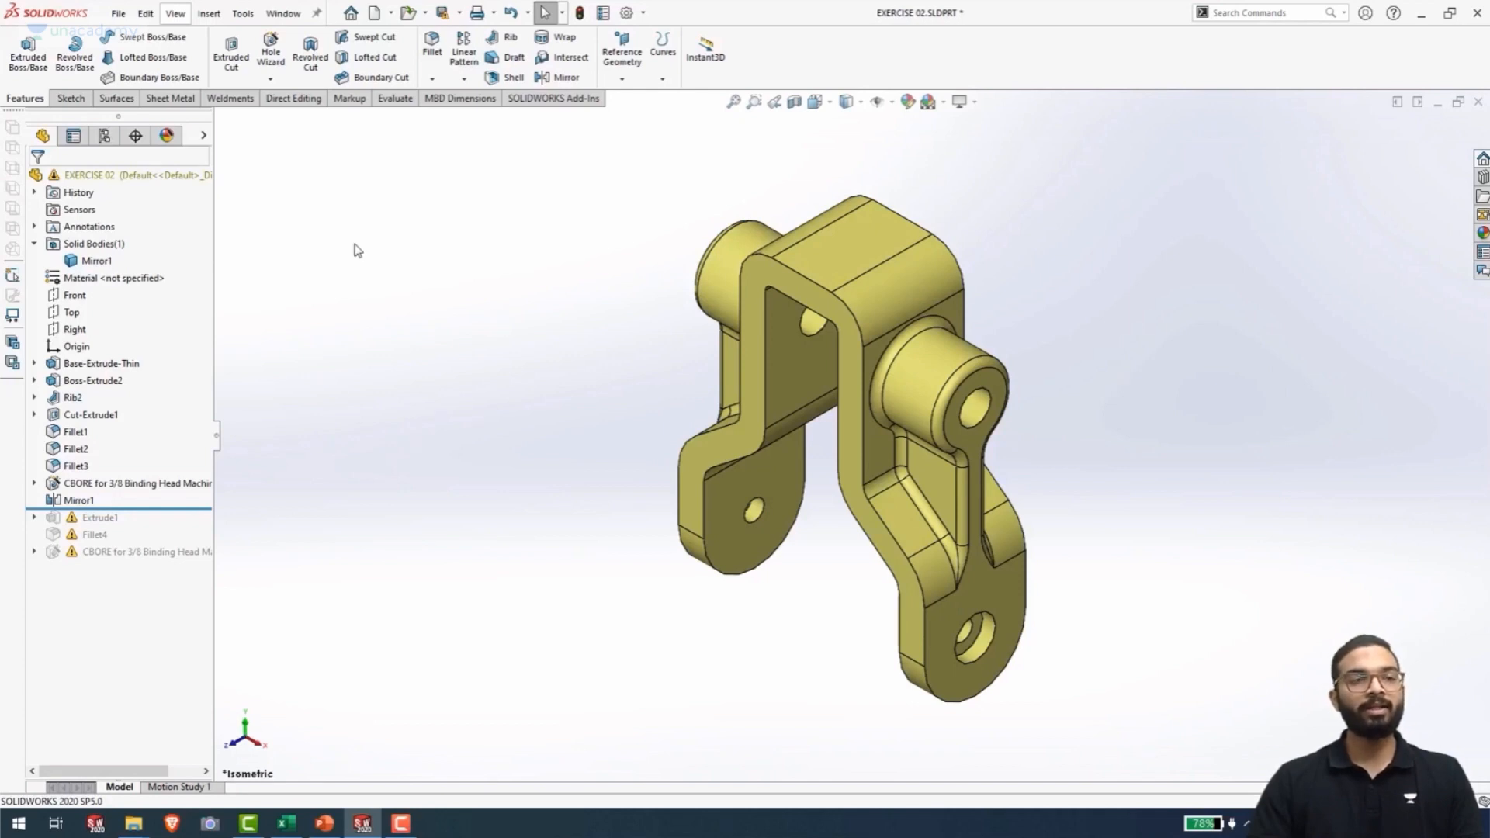
Roll the model forward past Extrude1, Fillet4 and the last counterbore to the end of the tree, and fit the part in view
left_click_drag(177, 508, 176, 524)
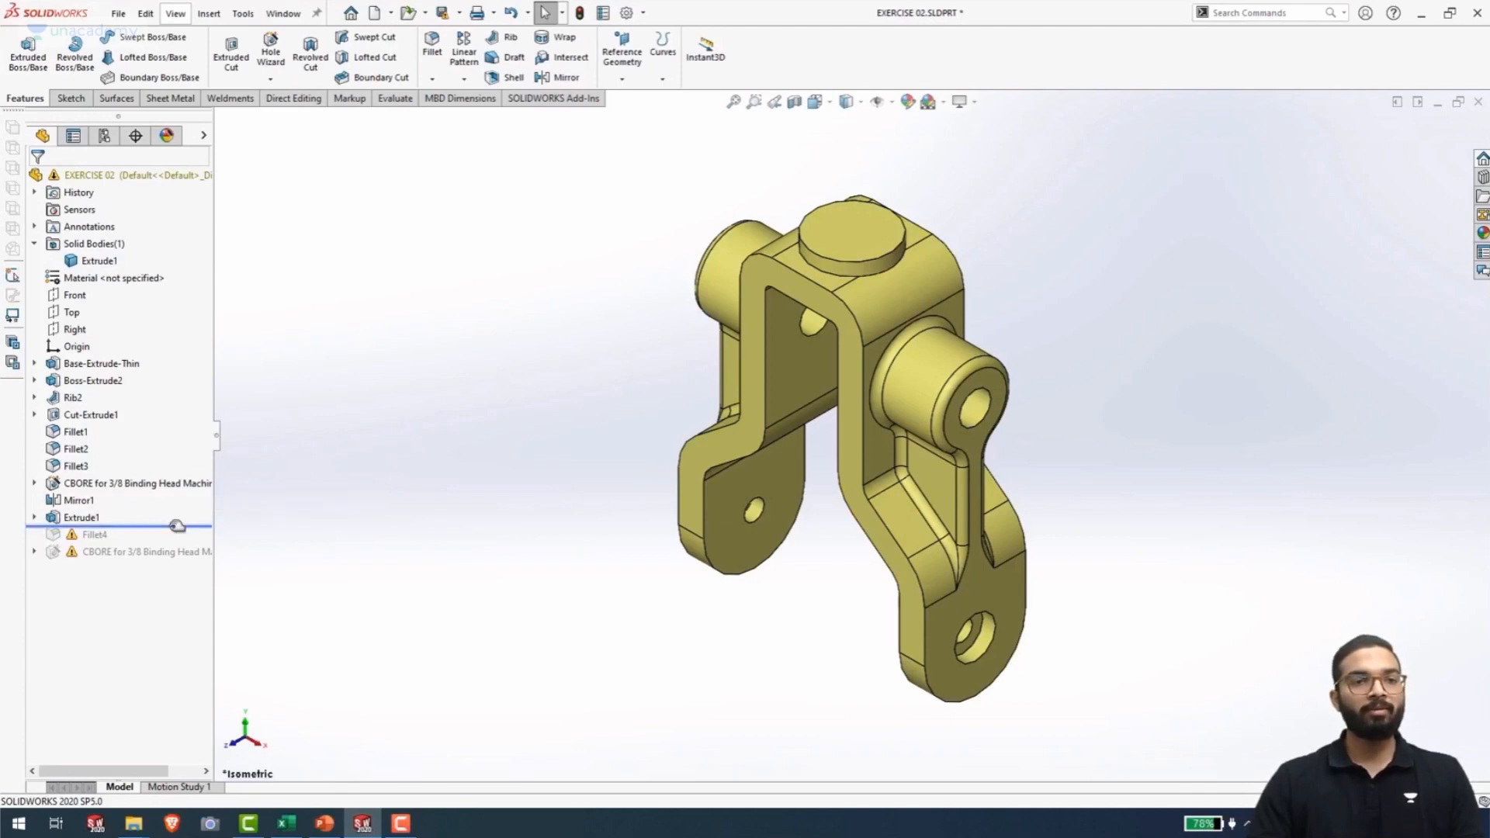
left_click_drag(177, 526, 177, 542)
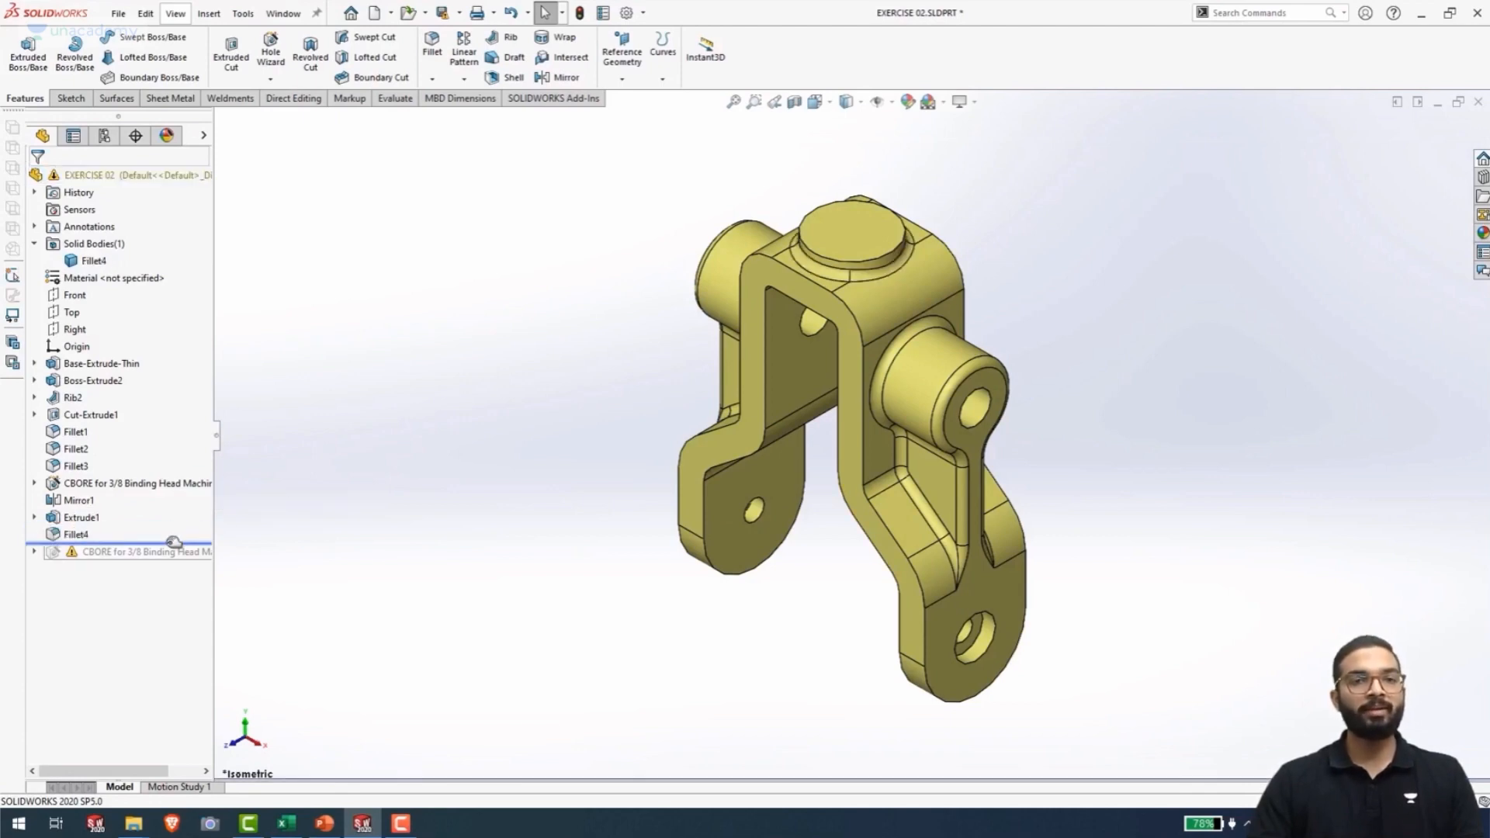
left_click_drag(154, 542, 152, 568)
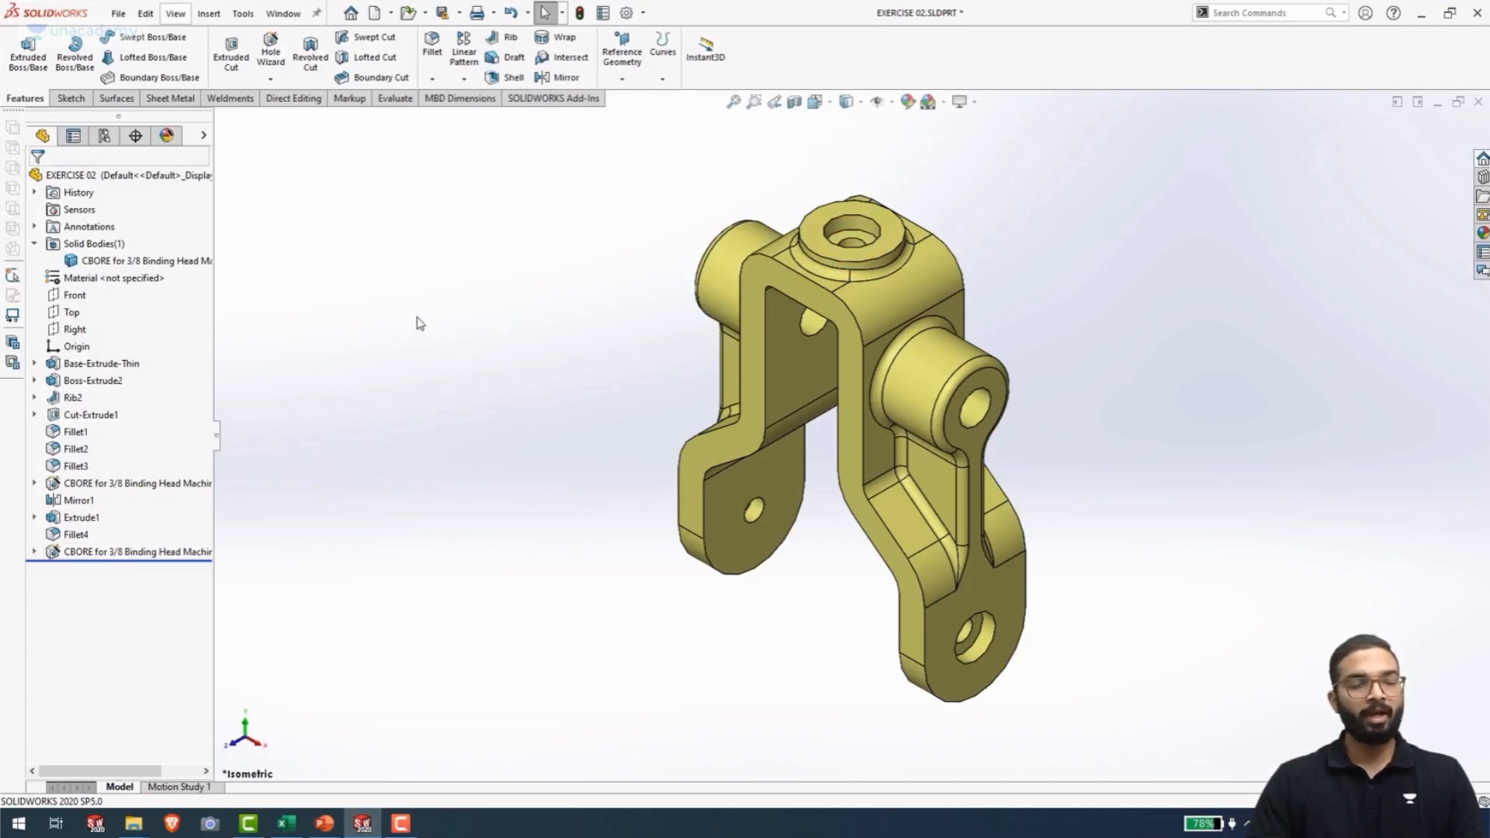
key("f")
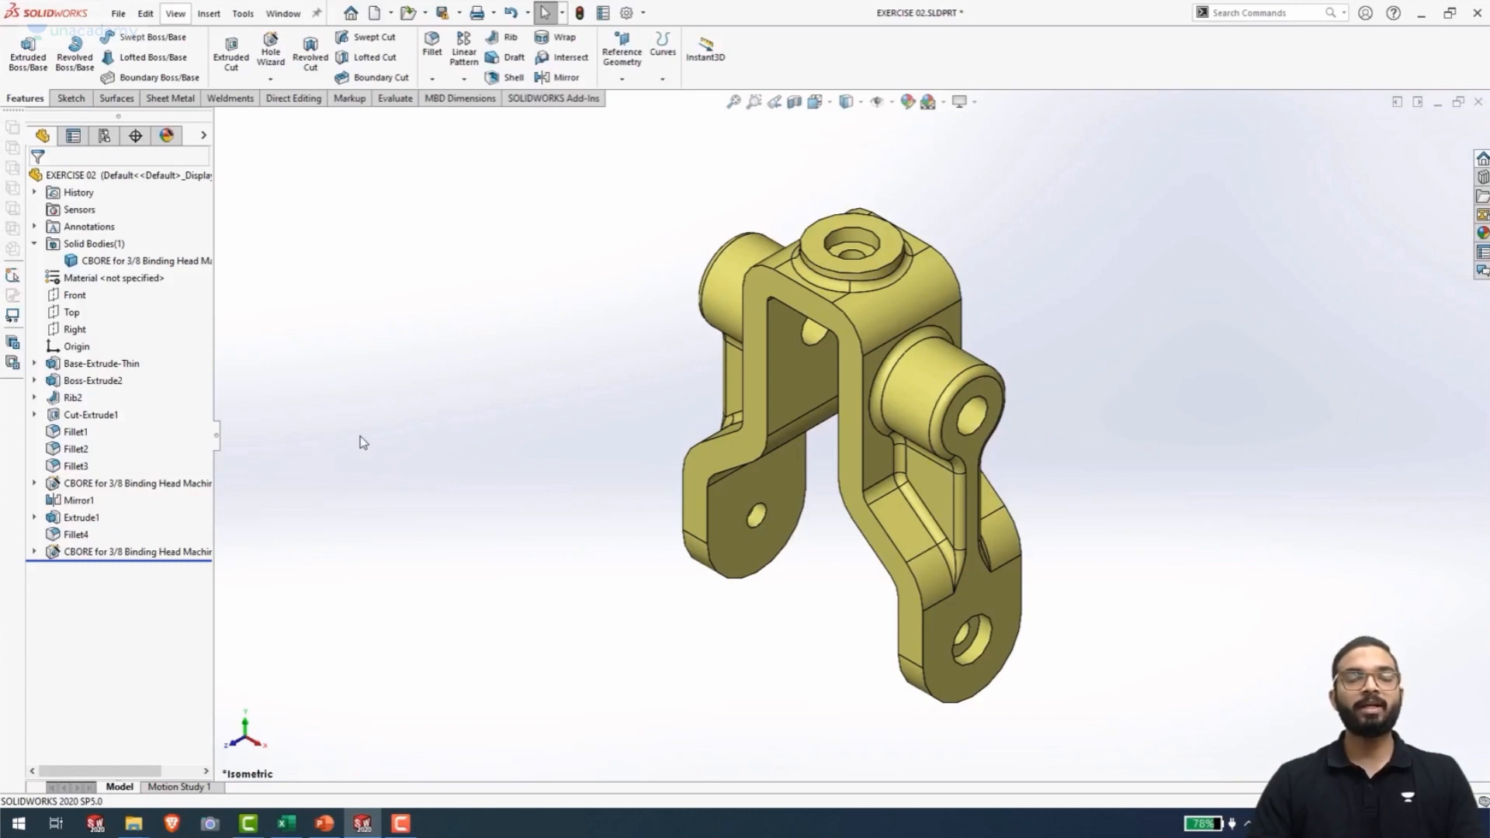